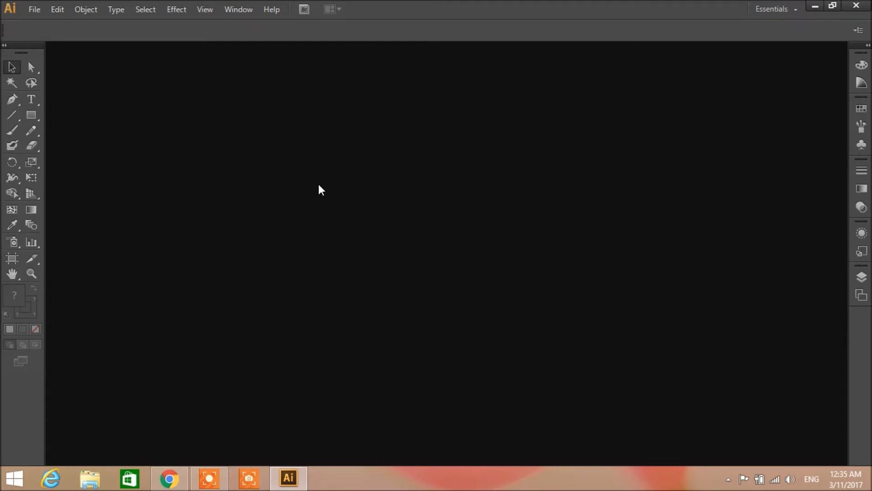
Create a new document with the Web profile at 960 x 560 px.
{"action": "left_click", "coordinate": [41, 11]}
{"action": "mouse_move", "coordinate": [40, 10]}
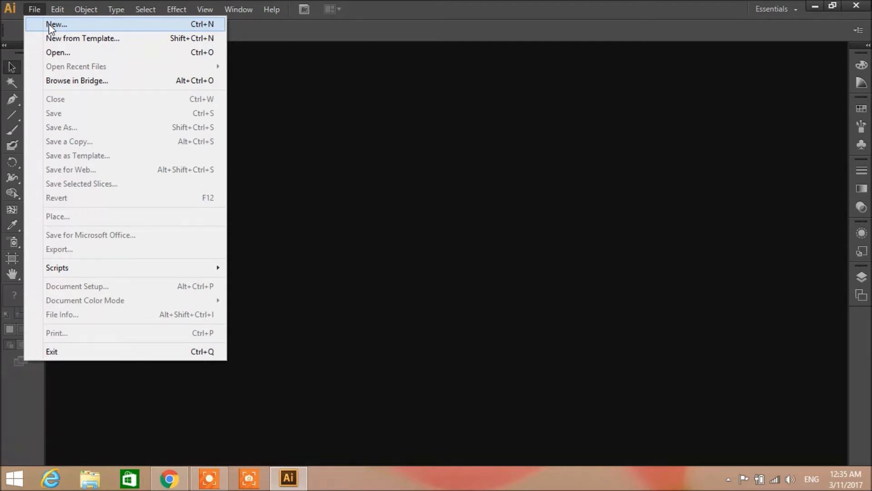
{"action": "left_click", "coordinate": [48, 23]}
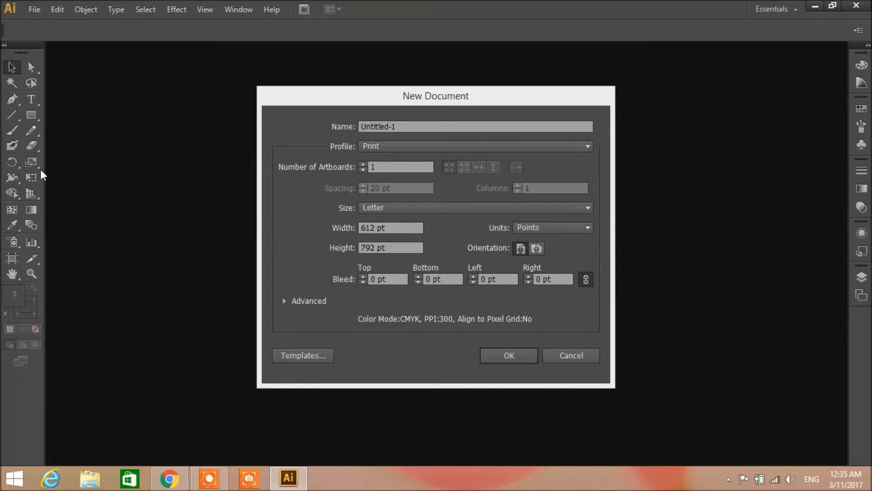
{"action": "left_click", "coordinate": [494, 149]}
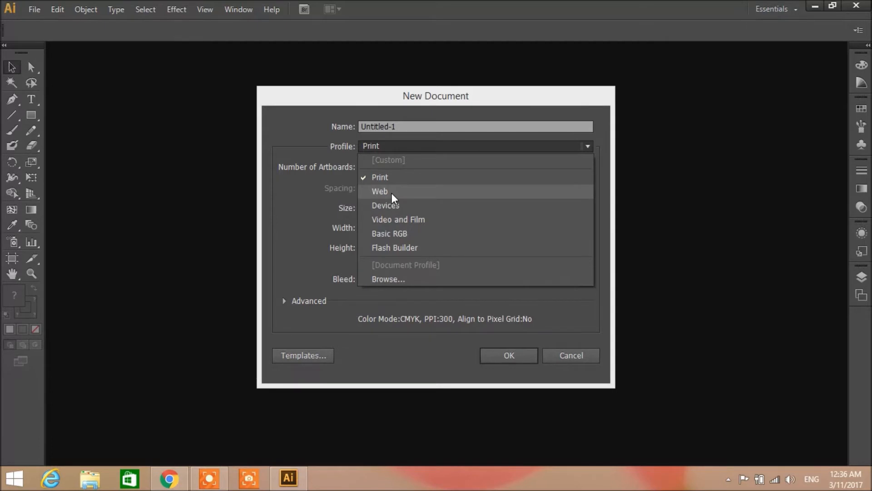
{"action": "key", "text": "Escape"}
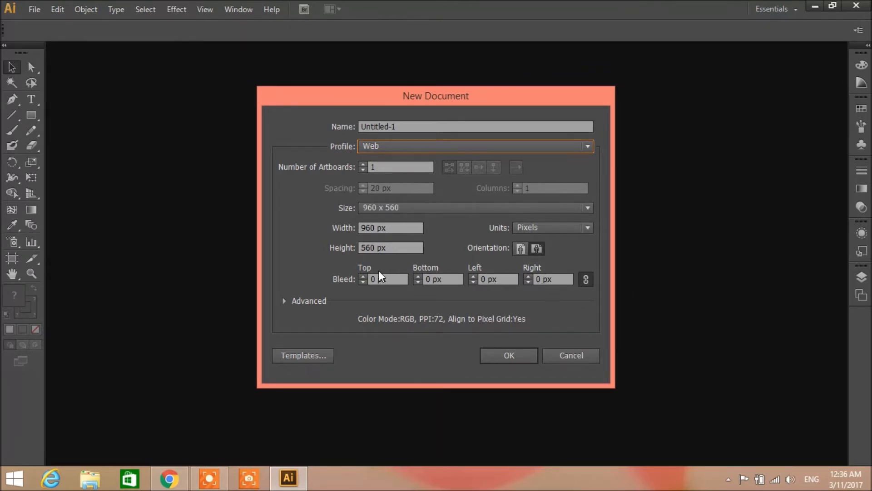
{"action": "left_click", "coordinate": [511, 354]}
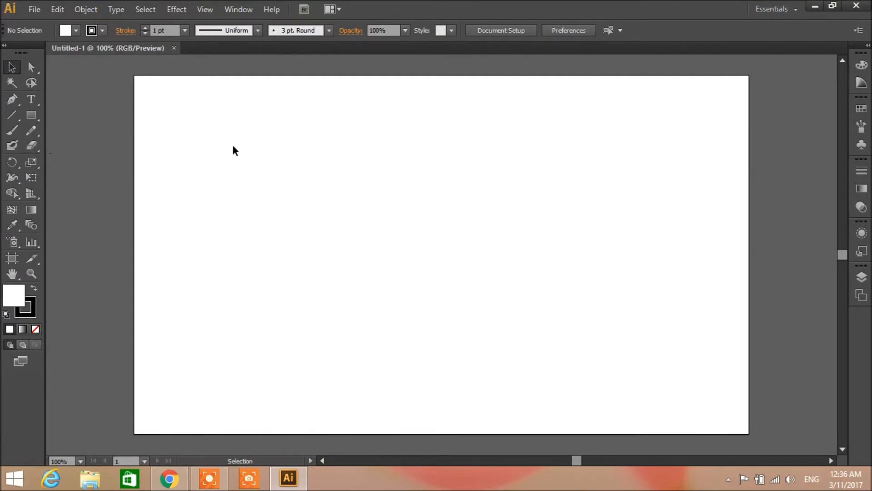
{"action": "left_click", "coordinate": [31, 67]}
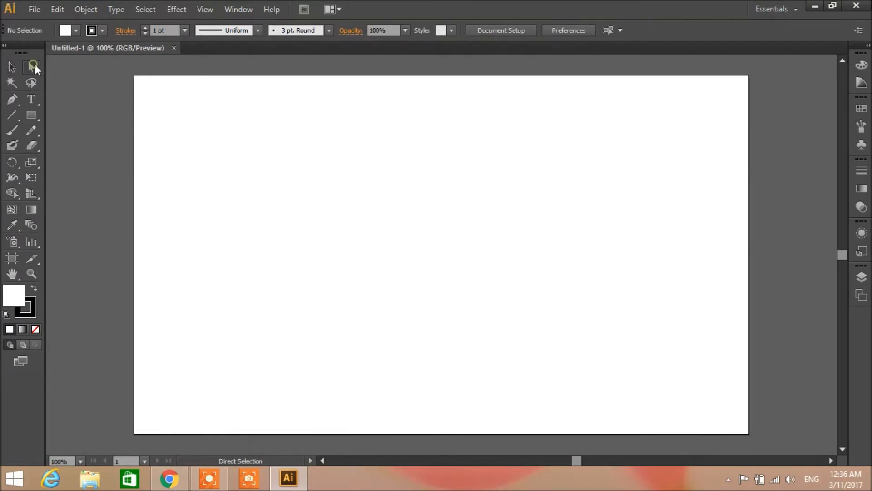
{"action": "left_click", "coordinate": [226, 146]}
{"action": "left_click", "coordinate": [11, 67]}
{"action": "left_click_drag", "start_coordinate": [205, 143], "coordinate": [346, 269]}
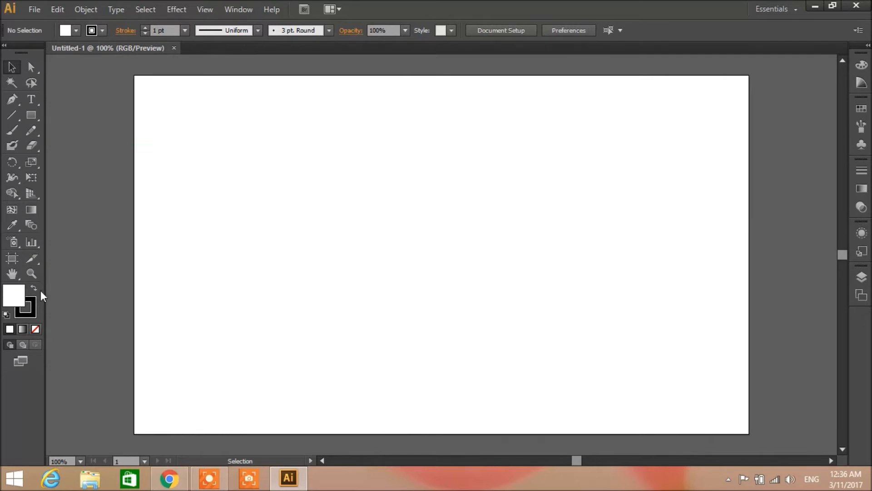
Draw a small rectangle in the artboard's upper-left area and a larger rectangle beside it.
{"action": "left_click_drag", "start_coordinate": [30, 120], "coordinate": [81, 144]}
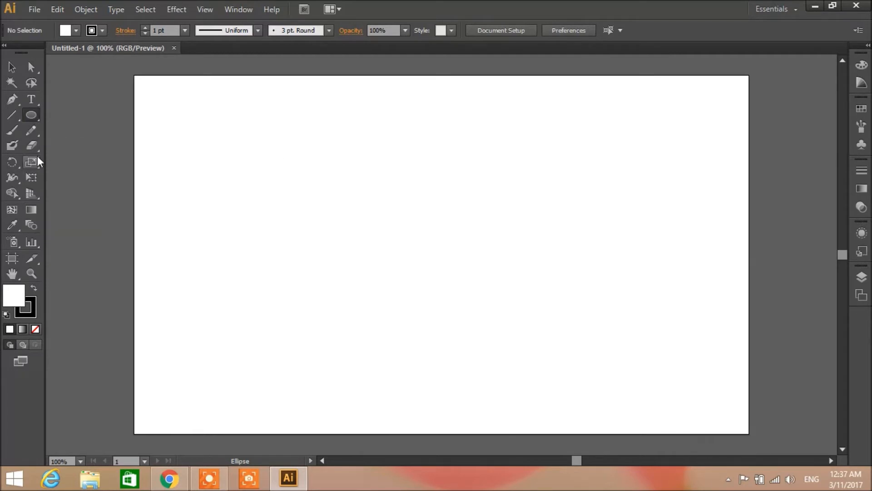
{"action": "left_click", "coordinate": [36, 114]}
{"action": "left_click_drag", "start_coordinate": [36, 116], "coordinate": [58, 117]}
{"action": "left_click_drag", "start_coordinate": [240, 136], "coordinate": [328, 216]}
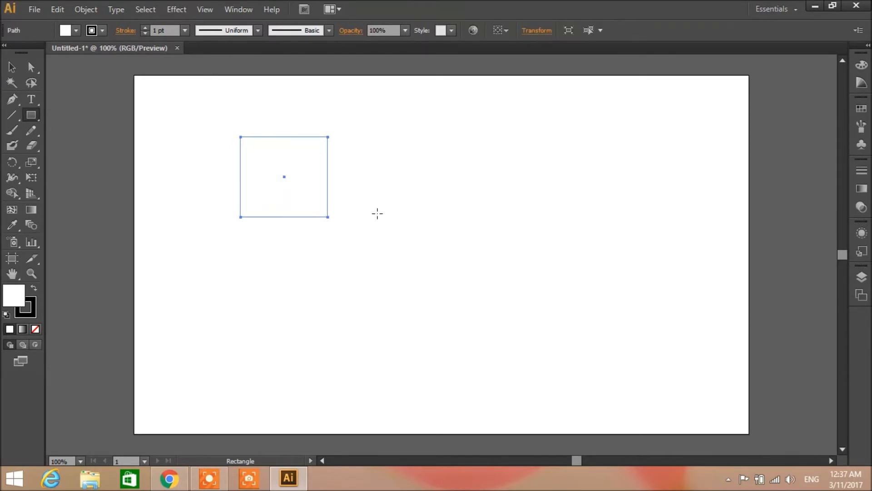
{"action": "left_click_drag", "start_coordinate": [355, 165], "coordinate": [515, 296]}
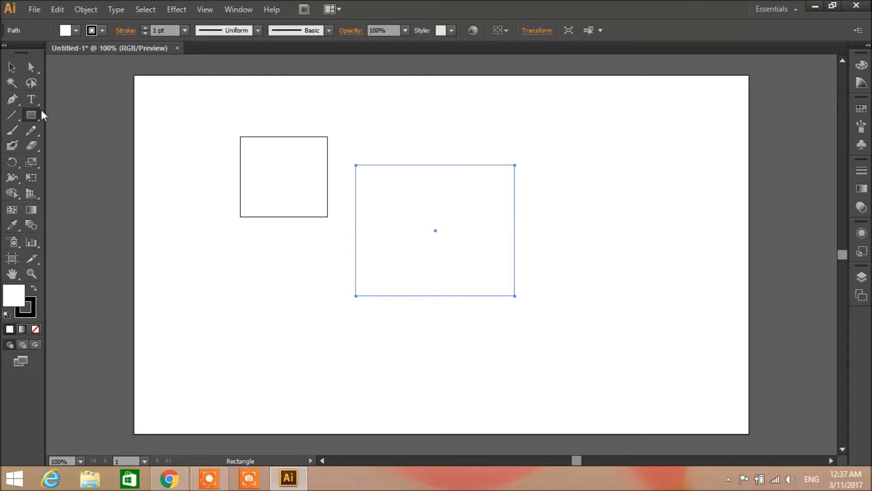
Move the large rectangle and the small rectangle to new places with the Selection tool.
{"action": "left_click", "coordinate": [12, 67]}
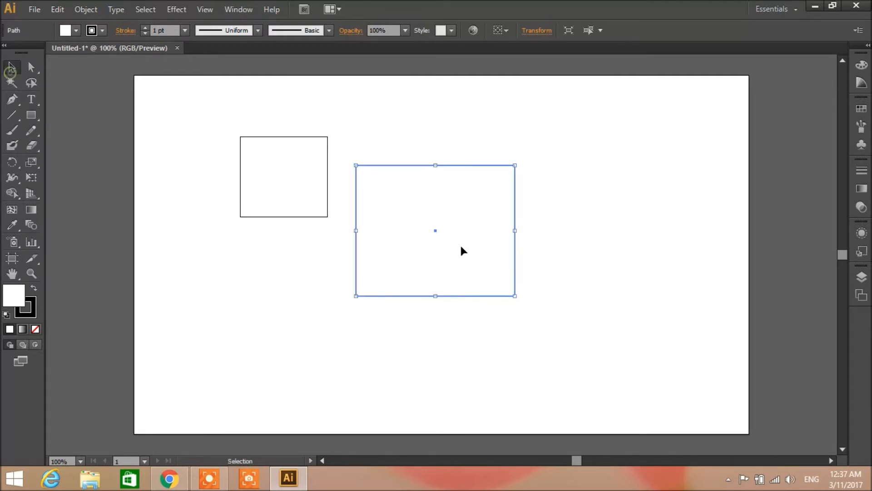
{"action": "left_click_drag", "start_coordinate": [396, 224], "coordinate": [470, 271]}
{"action": "left_click", "coordinate": [279, 189]}
{"action": "left_click_drag", "start_coordinate": [279, 189], "coordinate": [306, 288]}
Reposition both rectangles with the Direct Selection tool so the large one overlaps the small one.
{"action": "left_click", "coordinate": [31, 67]}
{"action": "left_click", "coordinate": [464, 253]}
{"action": "left_click", "coordinate": [464, 236]}
{"action": "left_click_drag", "start_coordinate": [464, 236], "coordinate": [380, 302]}
{"action": "left_click", "coordinate": [302, 286]}
{"action": "left_click_drag", "start_coordinate": [301, 286], "coordinate": [318, 136]}
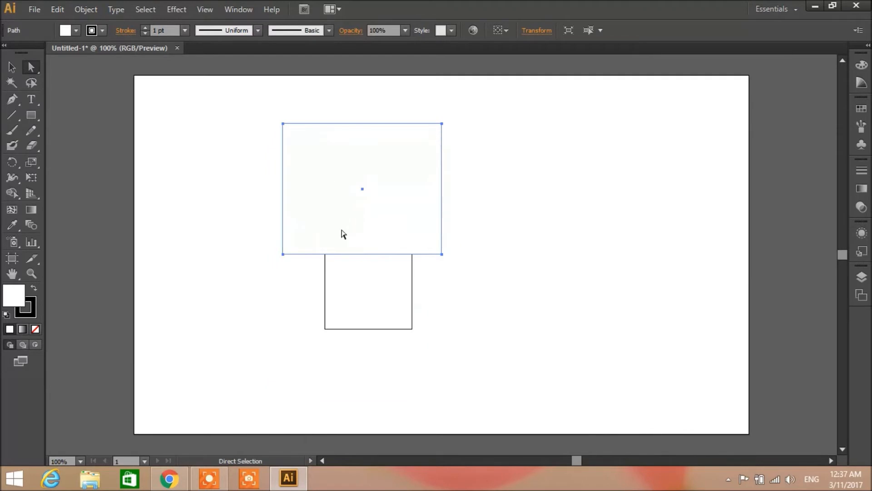
{"action": "left_click_drag", "start_coordinate": [329, 276], "coordinate": [217, 256]}
{"action": "left_click_drag", "start_coordinate": [536, 216], "coordinate": [334, 322]}
{"action": "left_click_drag", "start_coordinate": [327, 251], "coordinate": [306, 296]}
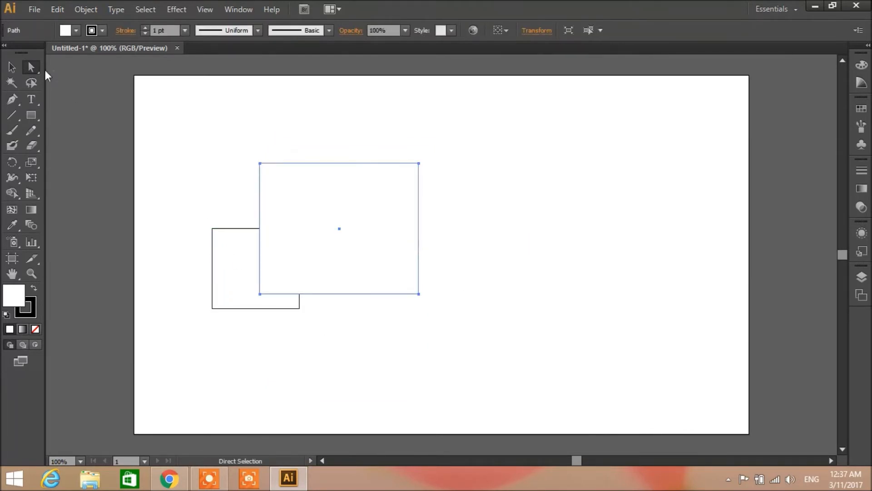
Select both rectangles with the Selection tool, move them together, and reposition them separately.
{"action": "left_click", "coordinate": [11, 68]}
{"action": "left_click_drag", "start_coordinate": [479, 165], "coordinate": [227, 359]}
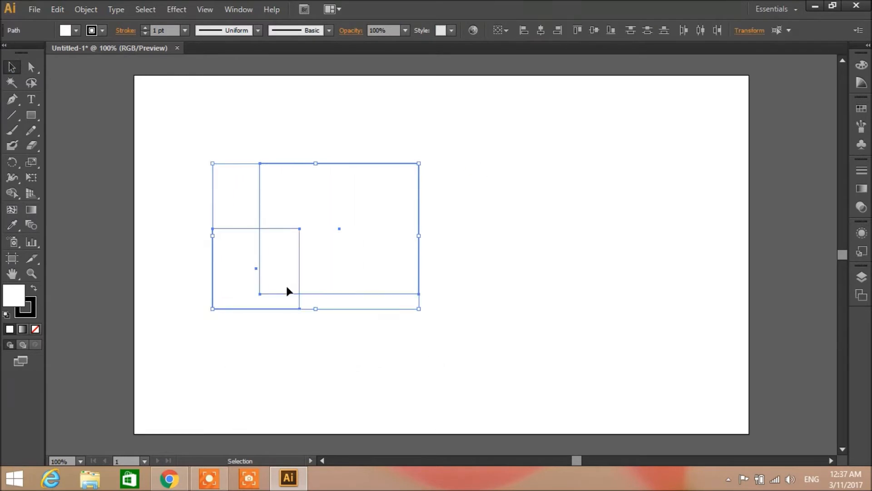
{"action": "left_click_drag", "start_coordinate": [279, 245], "coordinate": [404, 262]}
{"action": "left_click", "coordinate": [457, 308]}
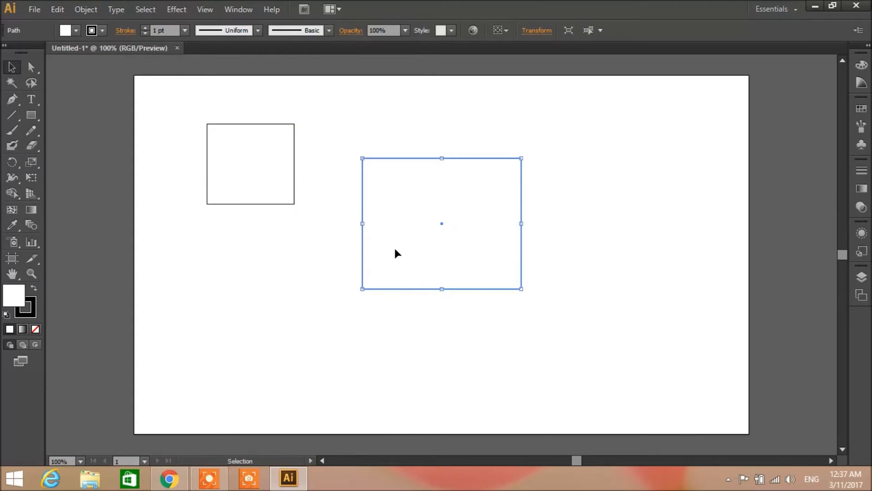
Undo the last separate moves of the rectangles and delete both of them.
{"action": "key", "text": "ctrl+z"}
{"action": "key", "text": "ctrl+z"}
{"action": "key", "text": "a"}
{"action": "key", "text": "v"}
{"action": "key", "text": "a"}
{"action": "key", "text": "v"}
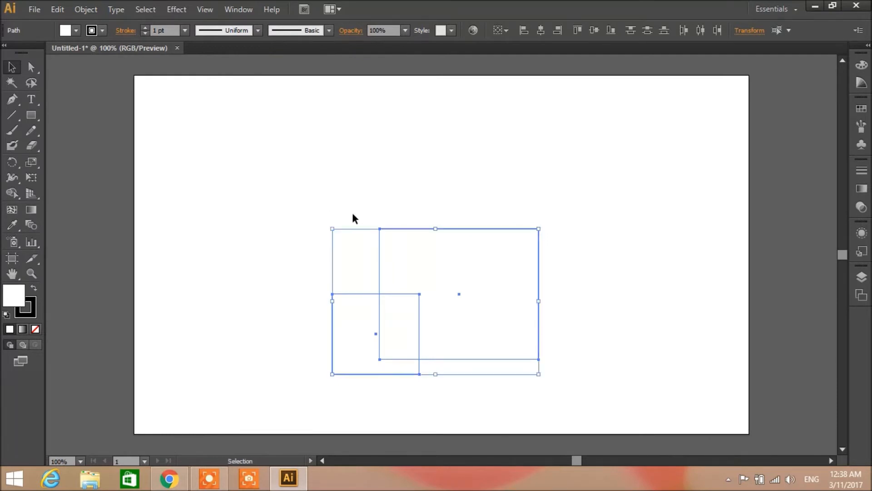
{"action": "left_click", "coordinate": [355, 219]}
Draw a square in the artboard's upper-left area and a hexagon centred inside it with the Polygon tool.
{"action": "left_click", "coordinate": [31, 115]}
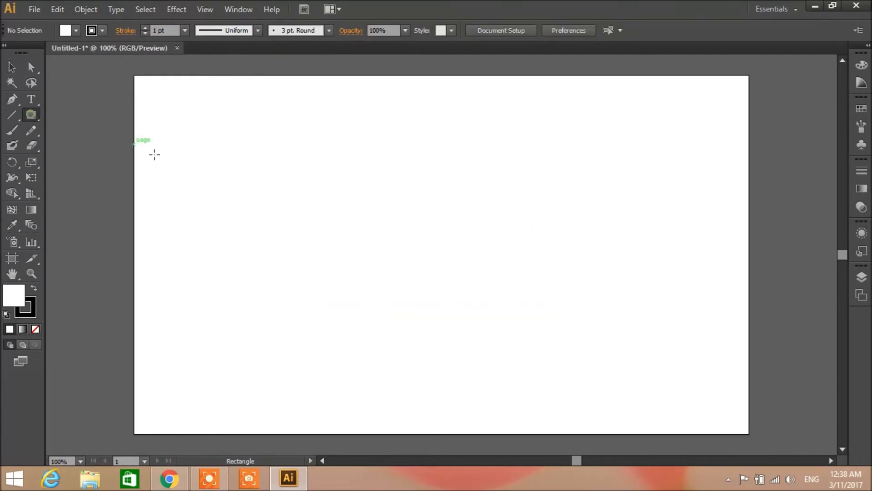
{"action": "left_click_drag", "start_coordinate": [244, 158], "coordinate": [351, 267]}
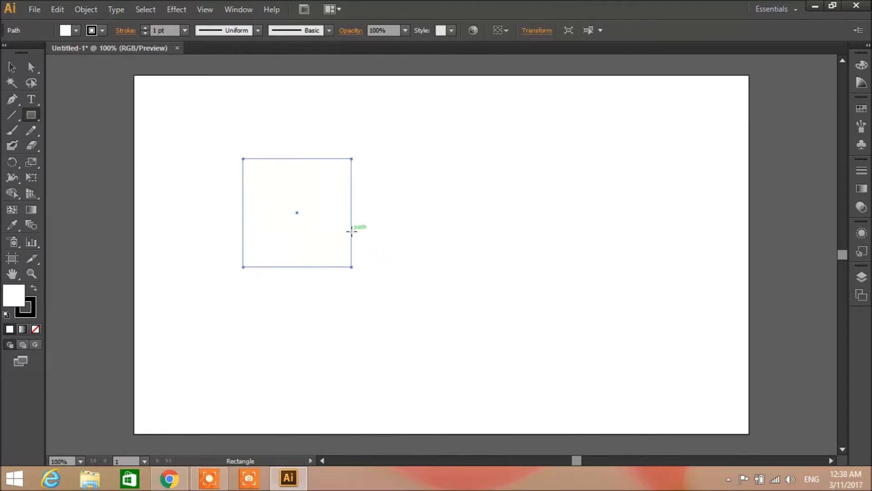
{"action": "left_click", "coordinate": [37, 114]}
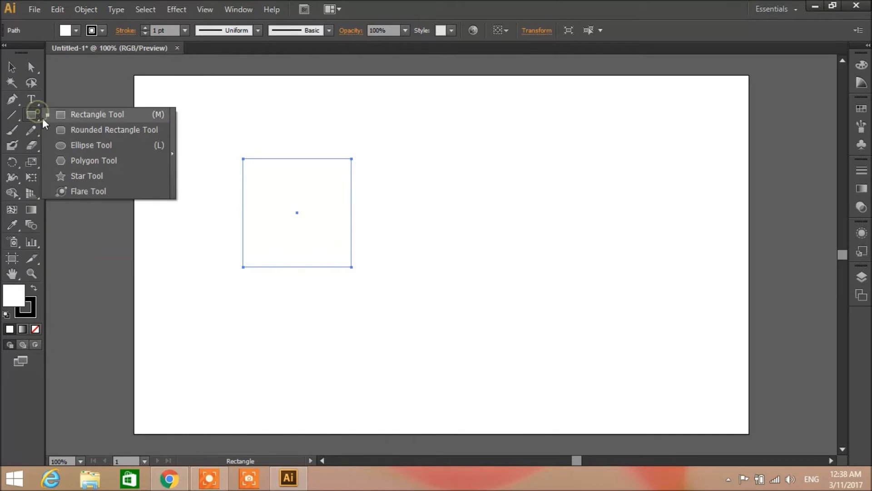
{"action": "left_click", "coordinate": [79, 160]}
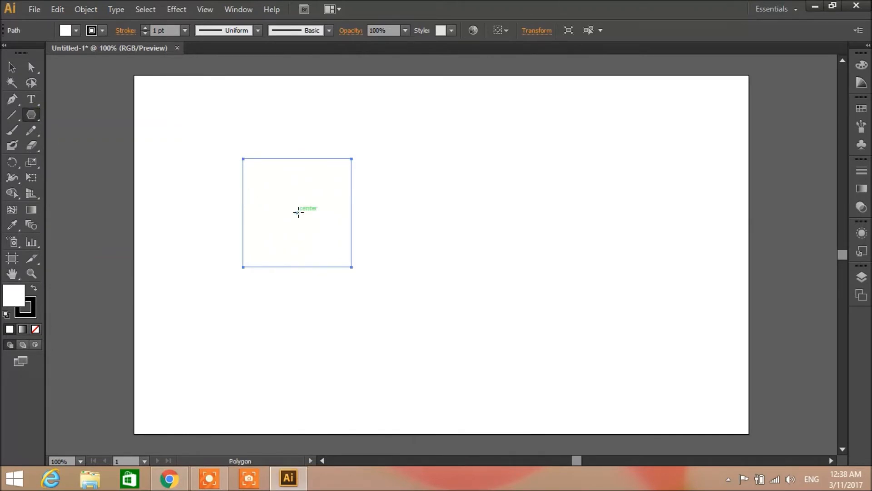
{"action": "left_click_drag", "start_coordinate": [298, 212], "coordinate": [257, 229]}
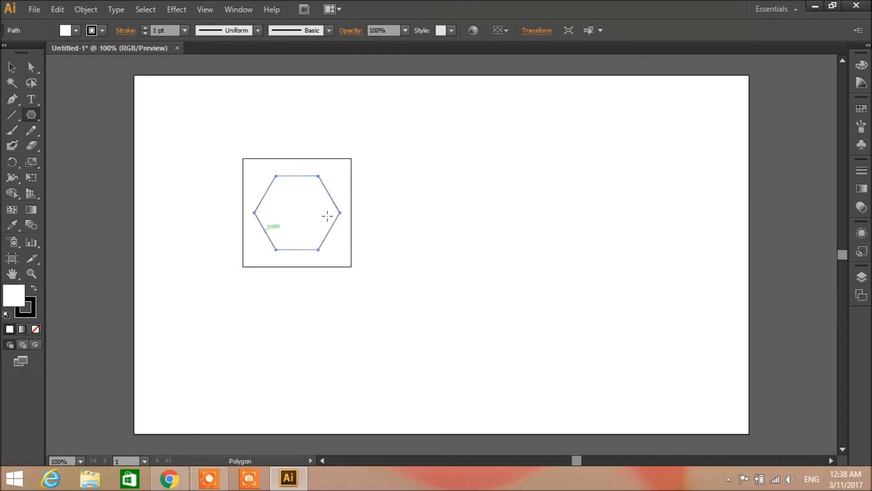
Create a six-sided polygon with a radius of 66.6408 px and copy it into a row of four below the square.
{"action": "left_click", "coordinate": [440, 246]}
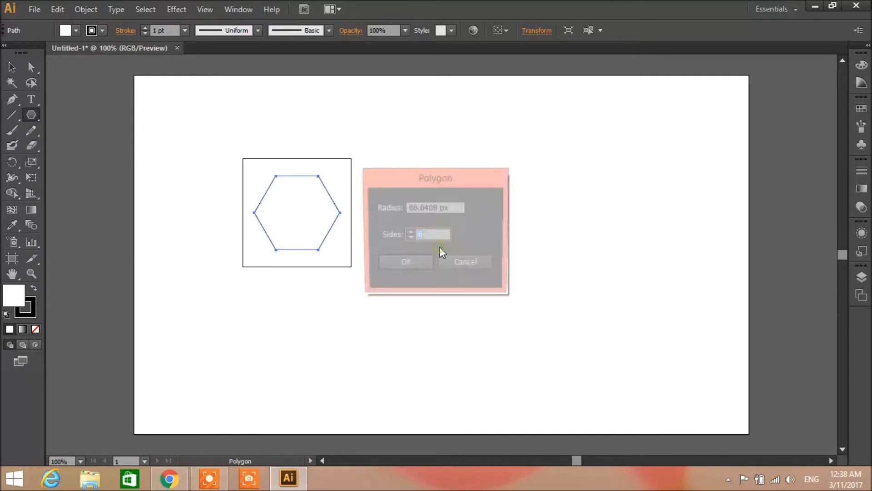
{"action": "left_click", "coordinate": [393, 265]}
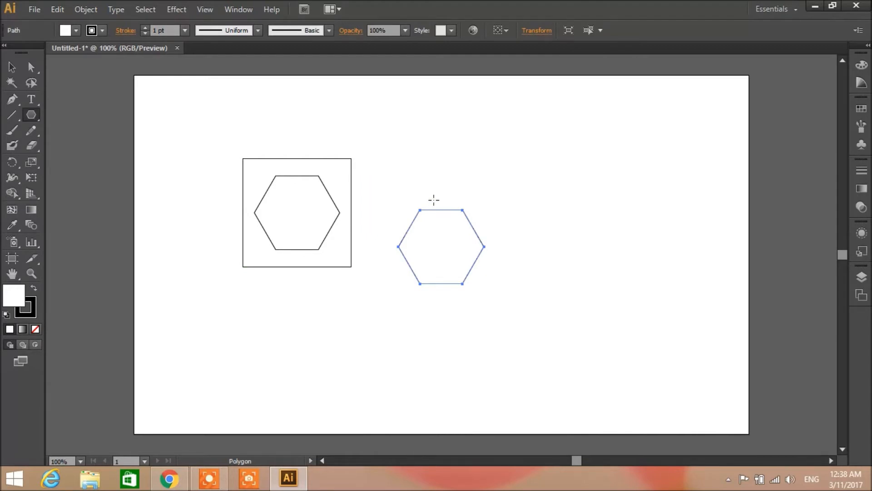
{"action": "left_click", "coordinate": [12, 67]}
{"action": "left_click_drag", "start_coordinate": [444, 253], "coordinate": [631, 326]}
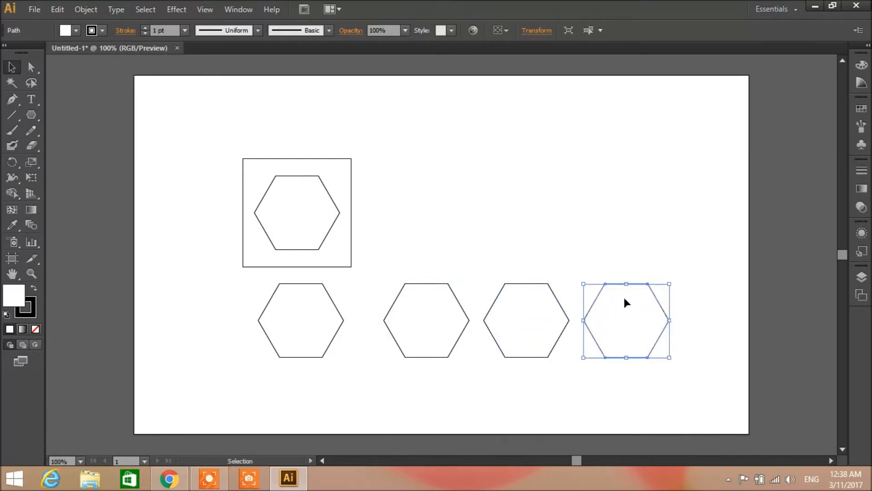
Delete all the shapes on the artboard.
{"action": "left_click_drag", "start_coordinate": [179, 116], "coordinate": [700, 397]}
{"action": "key", "text": "Delete"}
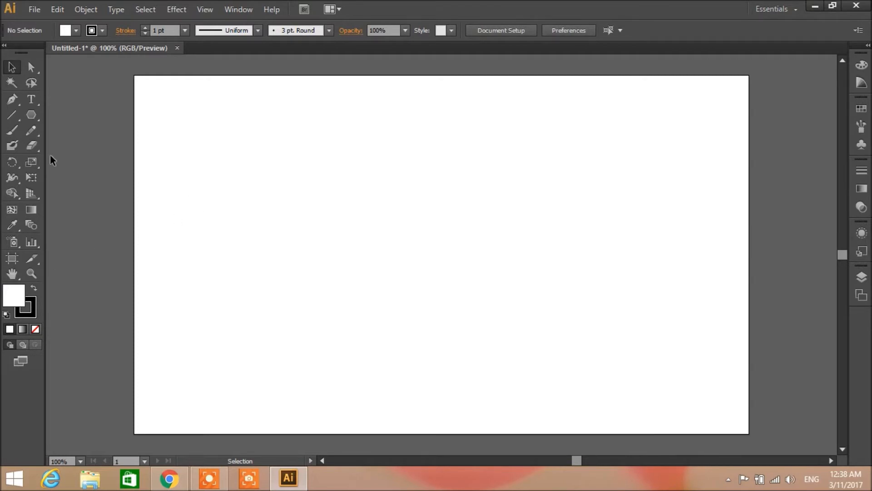
Draw a wavy diagonal line and an arched curve beside it freehand with the Pencil tool.
{"action": "left_click", "coordinate": [30, 131]}
{"action": "left_click_drag", "start_coordinate": [239, 153], "coordinate": [310, 212]}
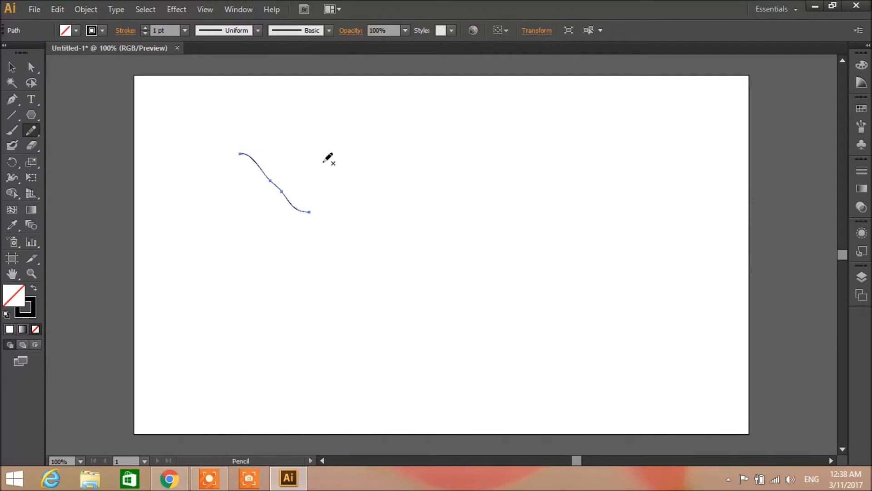
{"action": "mouse_move", "coordinate": [349, 191]}
{"action": "left_mouse_down"}
{"action": "mouse_move", "coordinate": [379, 142]}
{"action": "mouse_move", "coordinate": [421, 190]}
{"action": "mouse_move", "coordinate": [408, 221]}
{"action": "left_mouse_up"}
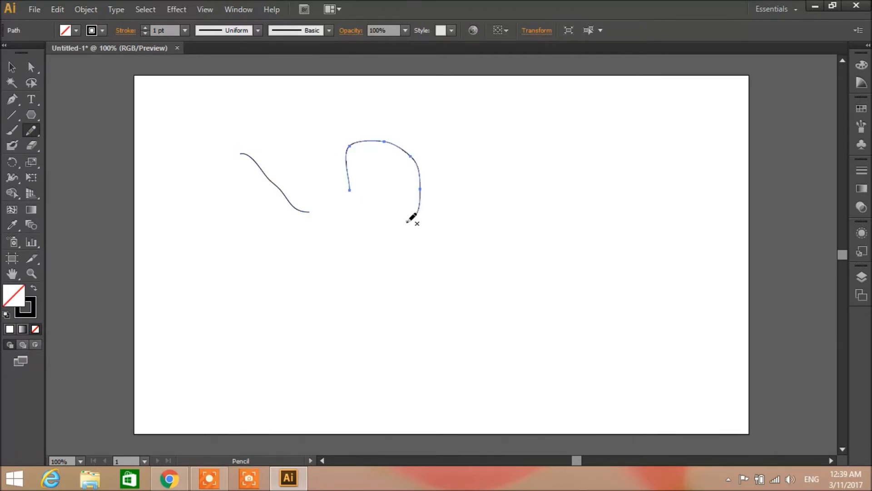
Move the arched curve down and to the left, below the wavy line, using the Selection and Direct Selection tools.
{"action": "left_click", "coordinate": [13, 67]}
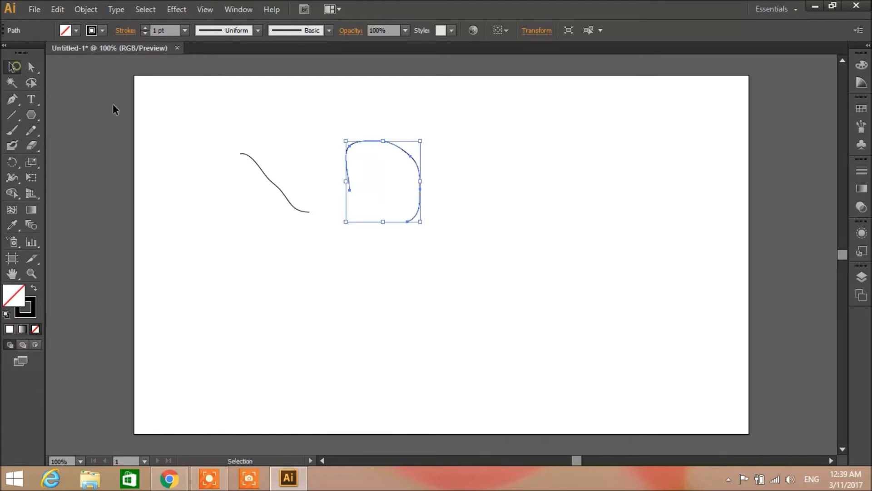
{"action": "left_click_drag", "start_coordinate": [348, 191], "coordinate": [338, 267]}
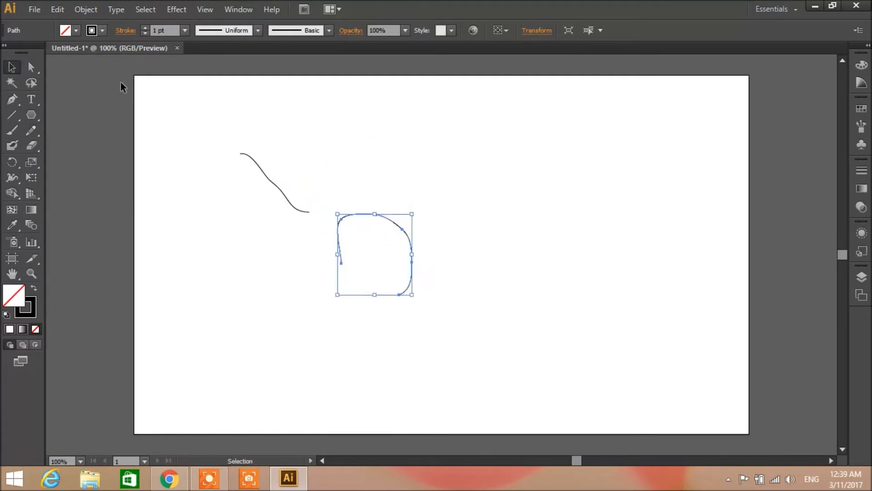
{"action": "left_click", "coordinate": [31, 67]}
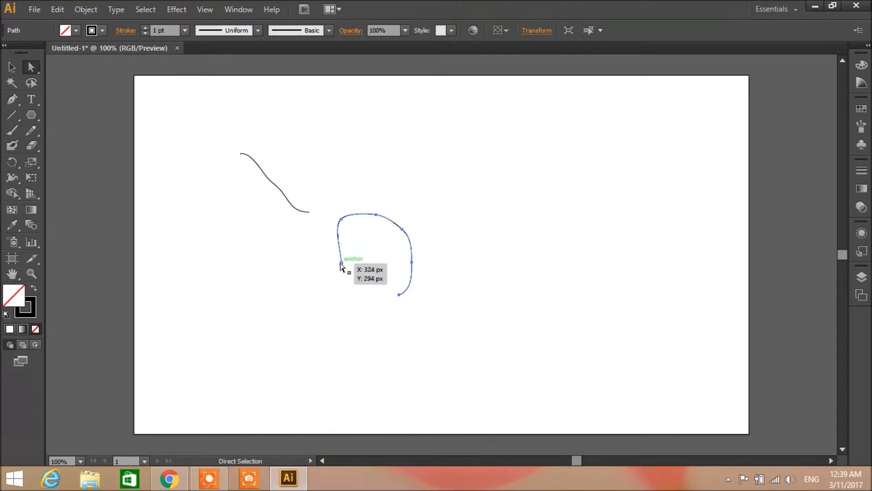
{"action": "left_click_drag", "start_coordinate": [342, 264], "coordinate": [312, 289]}
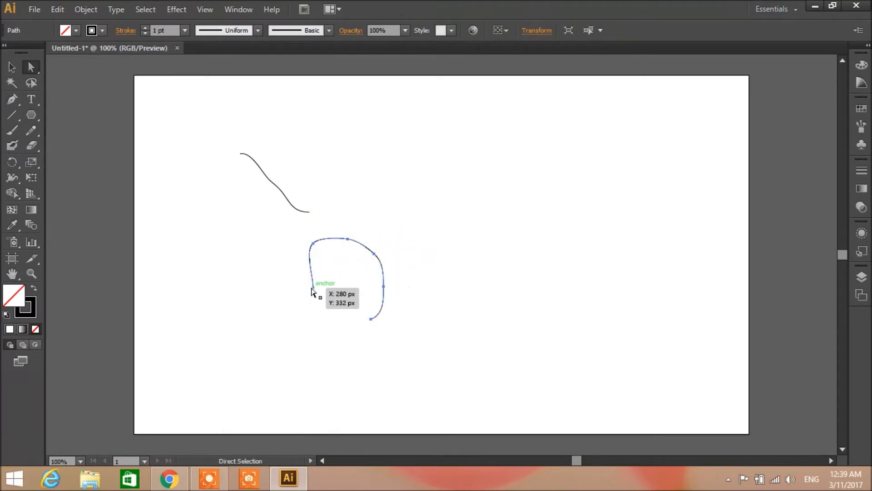
Reshape the left side of the arched curve by pulling its end handle far left and moving the upper-left anchor up and left.
{"action": "left_click", "coordinate": [312, 289]}
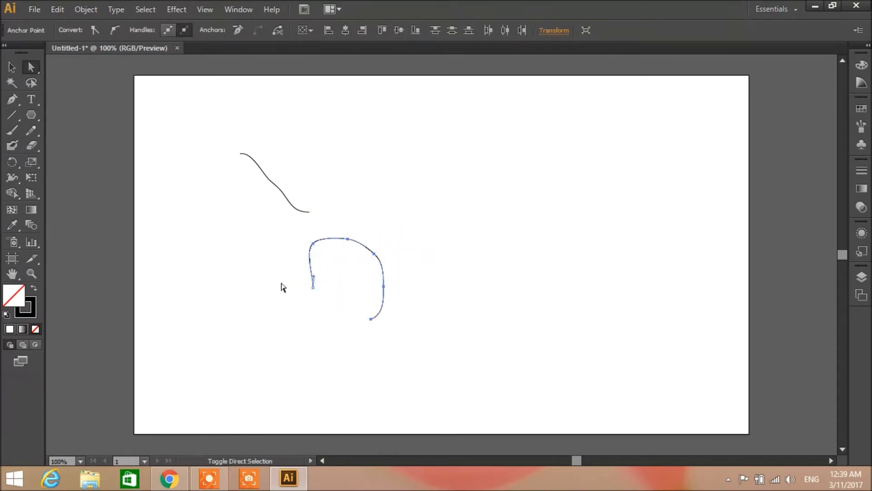
{"action": "left_click_drag", "start_coordinate": [314, 276], "coordinate": [202, 288]}
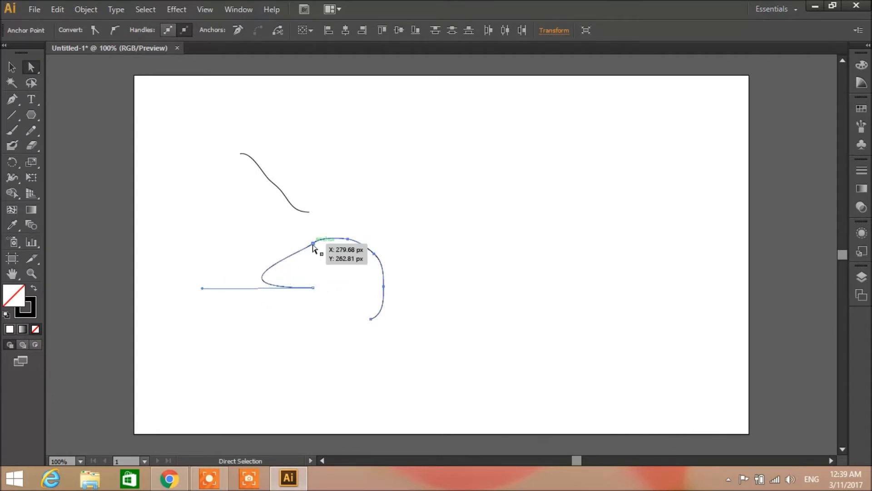
{"action": "left_click", "coordinate": [312, 246]}
{"action": "left_click_drag", "start_coordinate": [323, 241], "coordinate": [294, 226]}
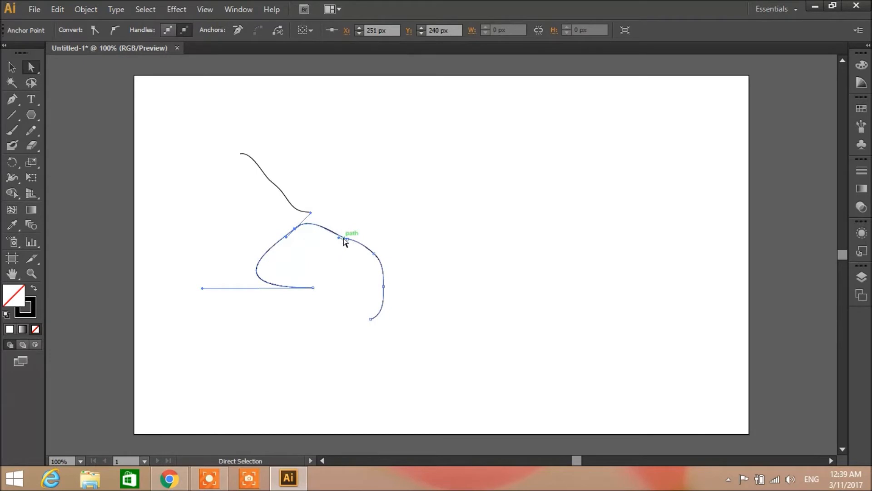
Copy the upper section of the arched curve and move the copy to the empty area right of the original.
{"action": "left_click_drag", "start_coordinate": [344, 243], "coordinate": [384, 219]}
{"action": "left_click", "coordinate": [347, 241]}
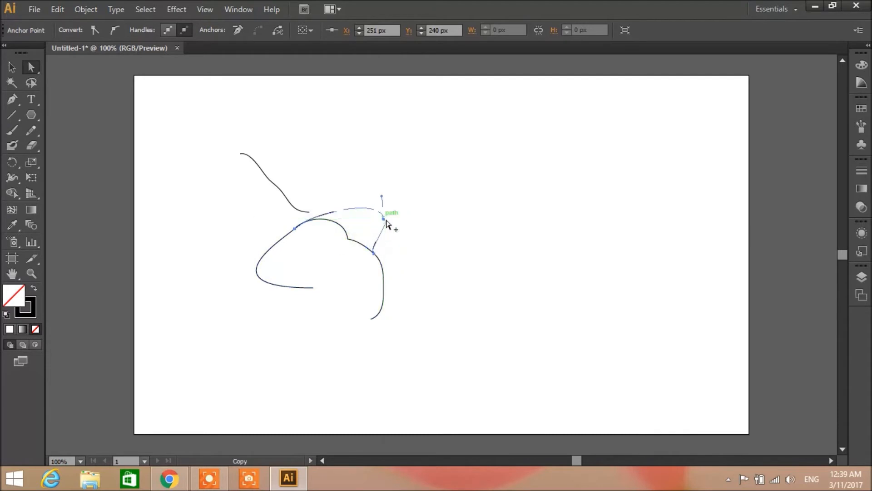
{"action": "left_click_drag", "start_coordinate": [377, 258], "coordinate": [413, 255]}
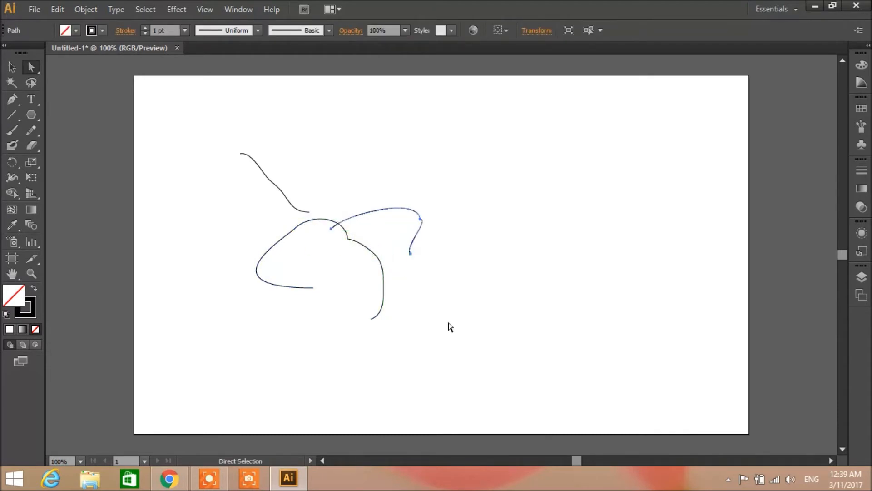
{"action": "left_click", "coordinate": [421, 223]}
{"action": "left_click_drag", "start_coordinate": [422, 222], "coordinate": [564, 289]}
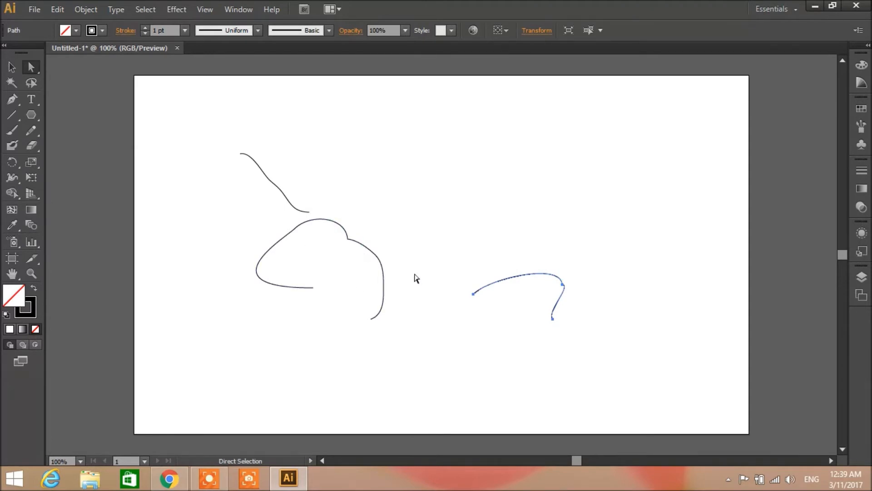
Delete all the curves on the artboard.
{"action": "left_click_drag", "start_coordinate": [609, 380], "coordinate": [182, 144]}
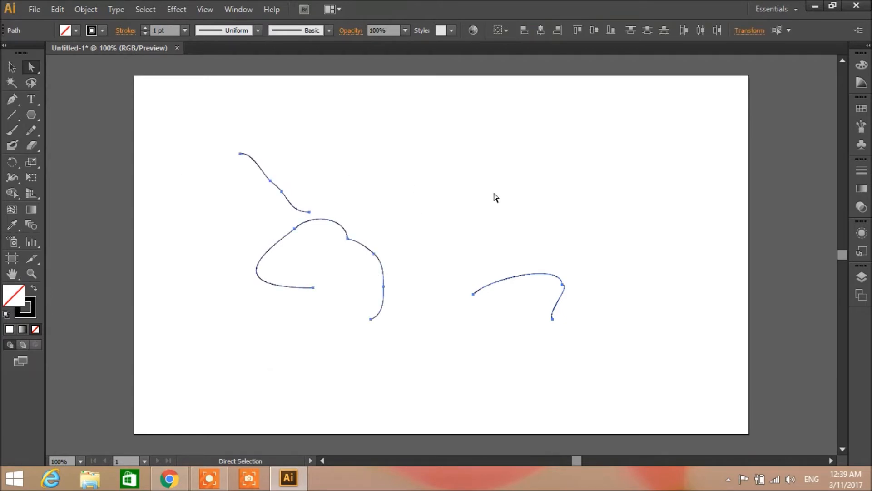
{"action": "key", "text": "Delete"}
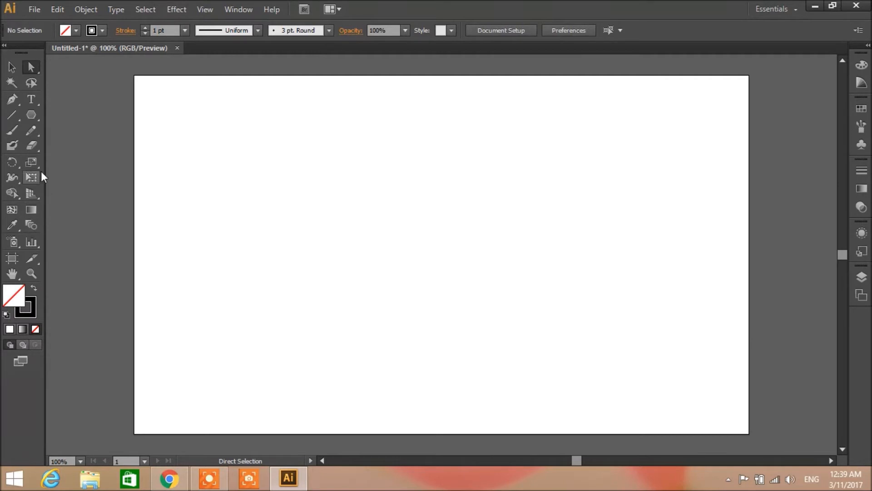
Draw nine overlapping ellipses of varying size across the middle of the artboard with the Ellipse tool.
{"action": "left_click", "coordinate": [36, 118]}
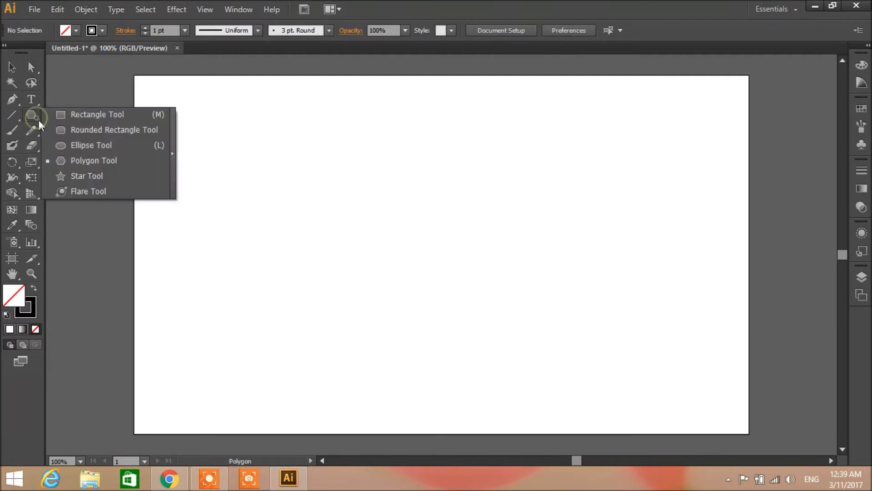
{"action": "left_click", "coordinate": [80, 143]}
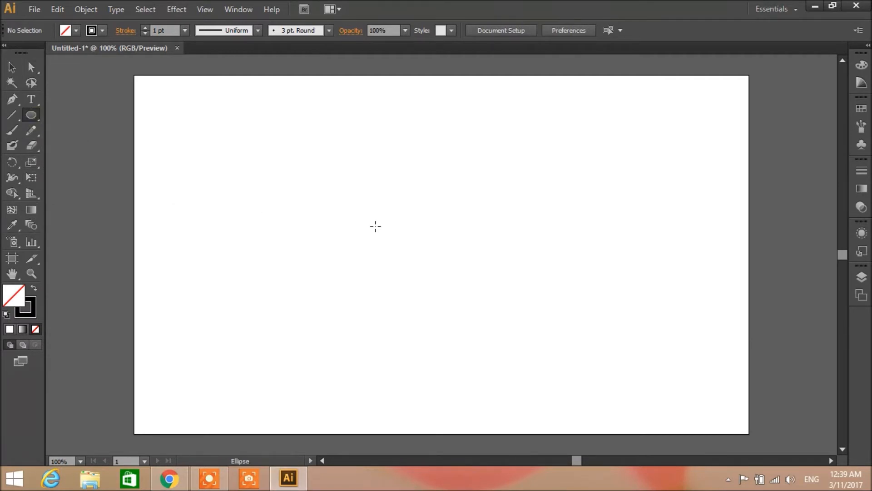
{"action": "mouse_move", "coordinate": [358, 151]}
{"action": "left_mouse_down"}
{"action": "mouse_move", "coordinate": [467, 256]}
{"action": "mouse_move", "coordinate": [452, 318]}
{"action": "mouse_move", "coordinate": [465, 241]}
{"action": "mouse_move", "coordinate": [467, 273]}
{"action": "left_mouse_up"}
{"action": "left_click_drag", "start_coordinate": [452, 169], "coordinate": [555, 265]}
{"action": "left_click_drag", "start_coordinate": [340, 168], "coordinate": [410, 245]}
{"action": "left_click_drag", "start_coordinate": [336, 189], "coordinate": [386, 265]}
{"action": "left_click_drag", "start_coordinate": [262, 200], "coordinate": [329, 279]}
{"action": "left_click_drag", "start_coordinate": [276, 227], "coordinate": [367, 301]}
{"action": "left_click_drag", "start_coordinate": [345, 244], "coordinate": [477, 349]}
{"action": "left_click_drag", "start_coordinate": [430, 274], "coordinate": [512, 372]}
{"action": "left_click_drag", "start_coordinate": [477, 223], "coordinate": [610, 323]}
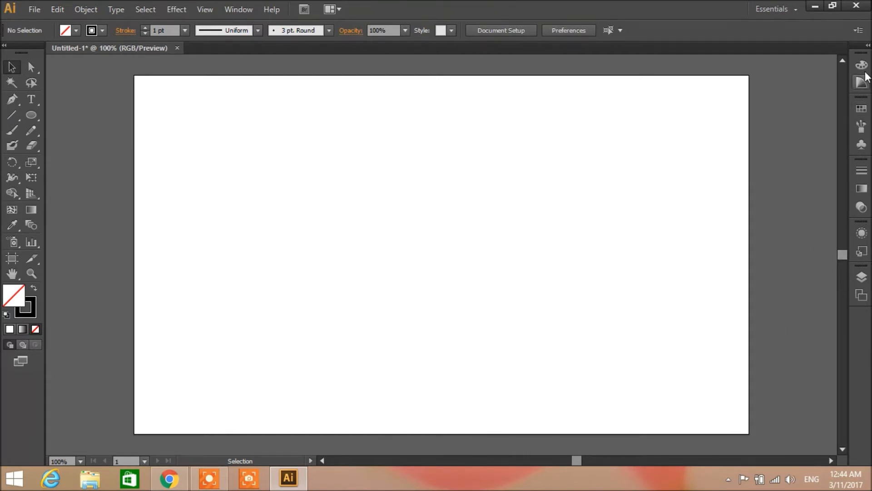
Undock the collapsed panel group, float it over the artboard and widen it to show the panel names.
{"action": "left_click_drag", "start_coordinate": [853, 45], "coordinate": [494, 52]}
{"action": "mouse_move", "coordinate": [490, 122]}
{"action": "left_mouse_down"}
{"action": "mouse_move", "coordinate": [389, 137]}
{"action": "mouse_move", "coordinate": [364, 165]}
{"action": "left_mouse_up"}
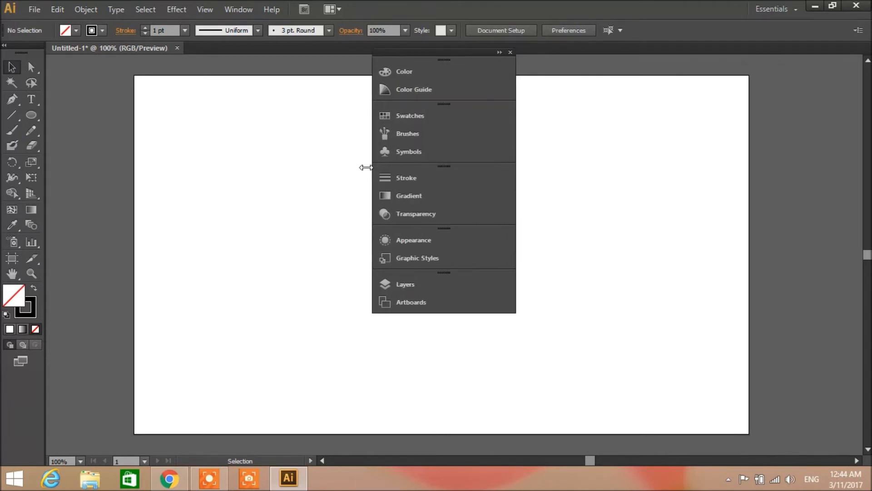
Paint three wavy strokes and a closed leaf-like shape below them using the Paintbrush with the 3 pt. Round brush.
{"action": "left_click", "coordinate": [416, 133]}
{"action": "left_click", "coordinate": [234, 130]}
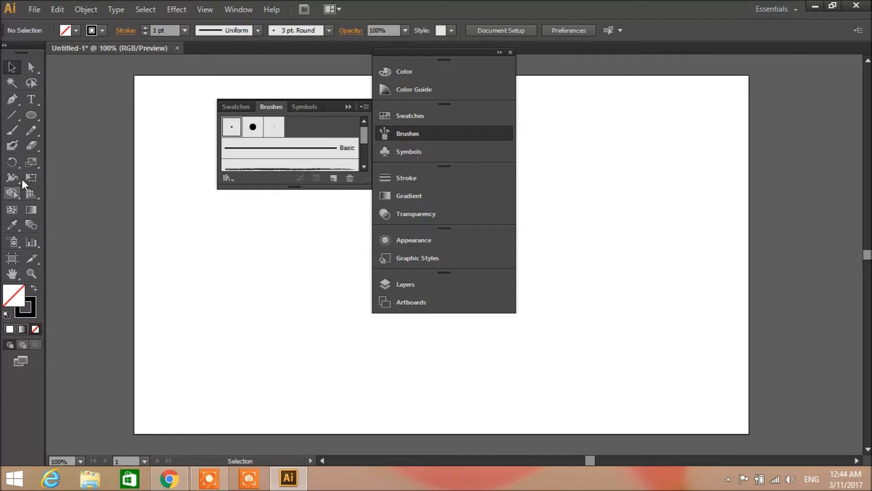
{"action": "left_click", "coordinate": [12, 130]}
{"action": "mouse_move", "coordinate": [220, 220]}
{"action": "left_mouse_down"}
{"action": "mouse_move", "coordinate": [232, 243]}
{"action": "mouse_move", "coordinate": [268, 271]}
{"action": "left_mouse_up"}
{"action": "mouse_move", "coordinate": [191, 263]}
{"action": "left_mouse_down"}
{"action": "mouse_move", "coordinate": [287, 258]}
{"action": "mouse_move", "coordinate": [318, 268]}
{"action": "left_mouse_up"}
{"action": "mouse_move", "coordinate": [196, 308]}
{"action": "left_mouse_down"}
{"action": "mouse_move", "coordinate": [233, 318]}
{"action": "mouse_move", "coordinate": [257, 282]}
{"action": "mouse_move", "coordinate": [297, 267]}
{"action": "left_mouse_up"}
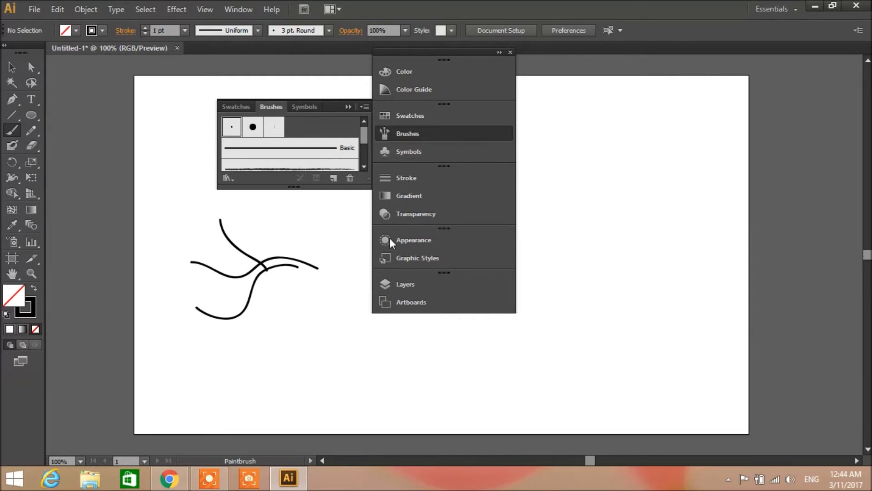
{"action": "mouse_move", "coordinate": [302, 353]}
{"action": "left_mouse_down"}
{"action": "mouse_move", "coordinate": [268, 300]}
{"action": "mouse_move", "coordinate": [325, 326]}
{"action": "mouse_move", "coordinate": [301, 354]}
{"action": "left_mouse_up"}
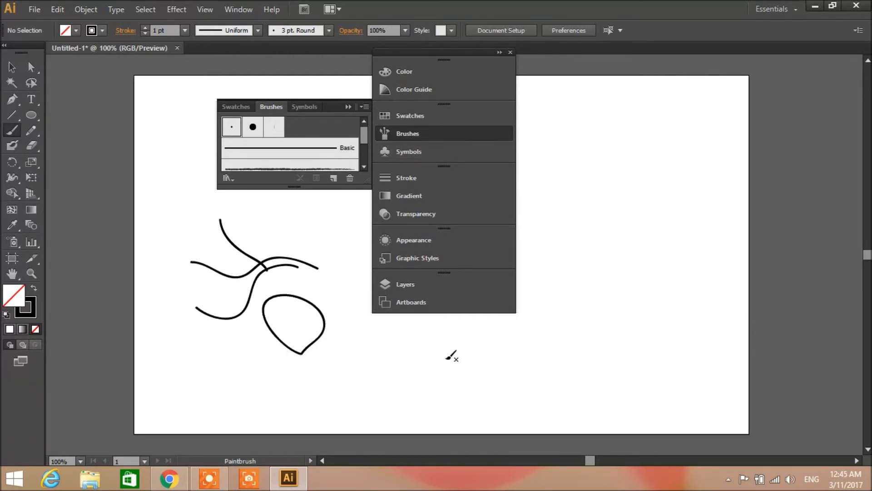
Fill the closed leaf-like shape with a light green swatch.
{"action": "left_click", "coordinate": [304, 108]}
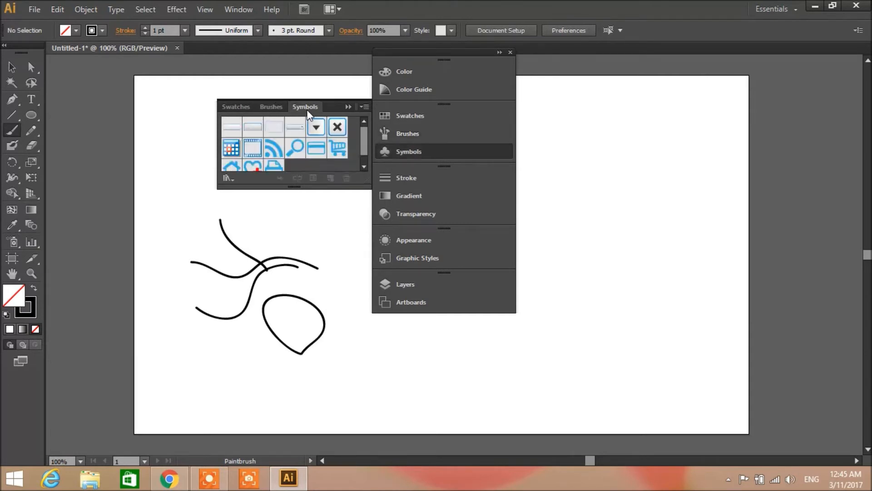
{"action": "left_click", "coordinate": [237, 108]}
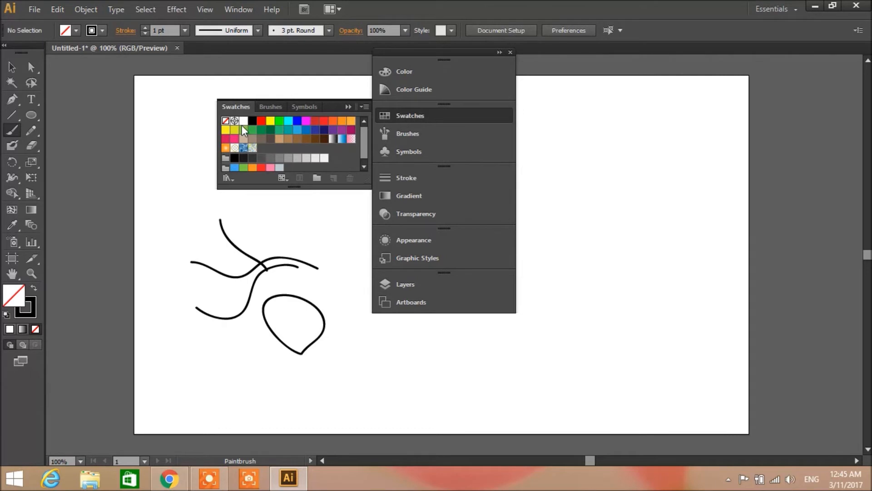
{"action": "key", "text": "v"}
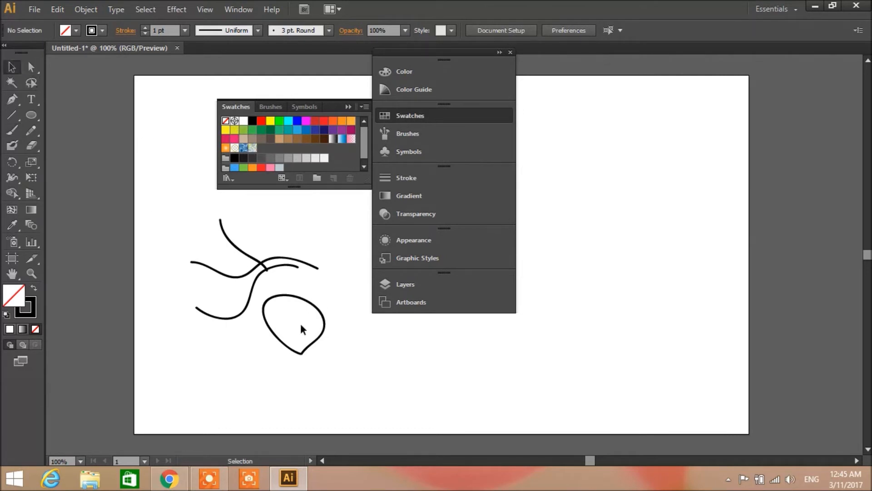
{"action": "left_click", "coordinate": [315, 341]}
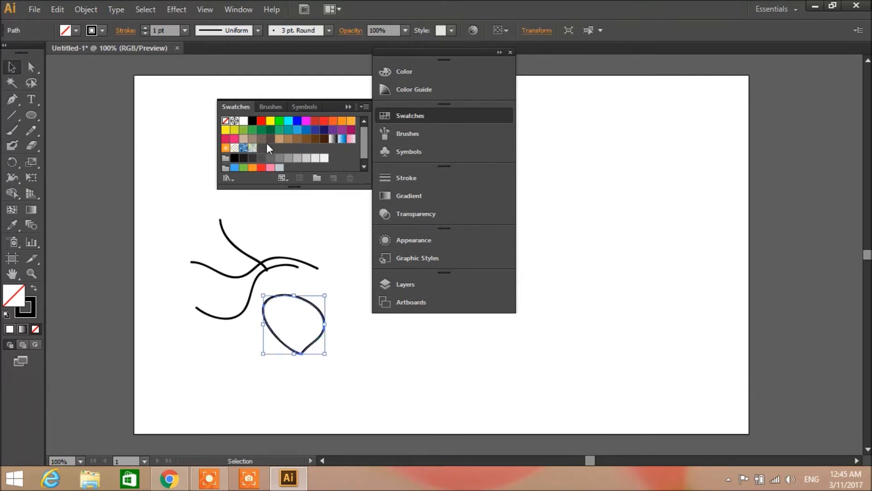
{"action": "left_click", "coordinate": [243, 130]}
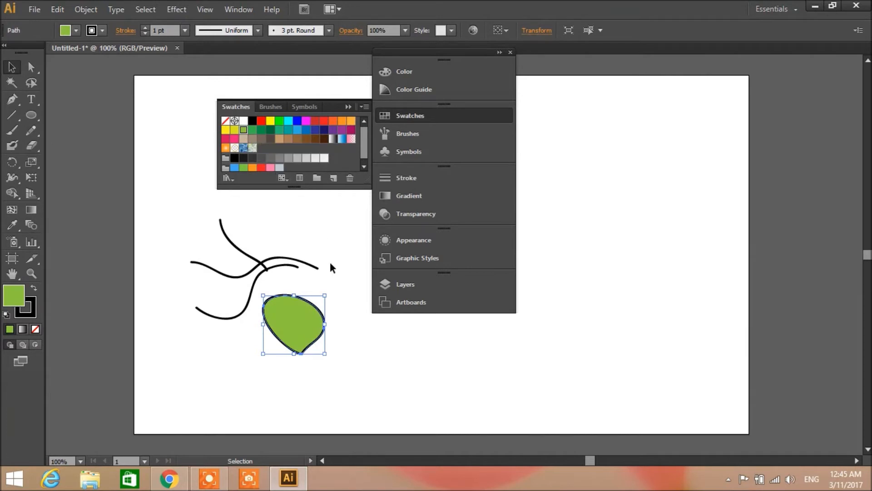
Try the brown R=117 G=76 B=36 swatch and the pastel pattern swatch as the leaf-like shape's fill.
{"action": "left_click", "coordinate": [293, 139]}
{"action": "left_click", "coordinate": [306, 139]}
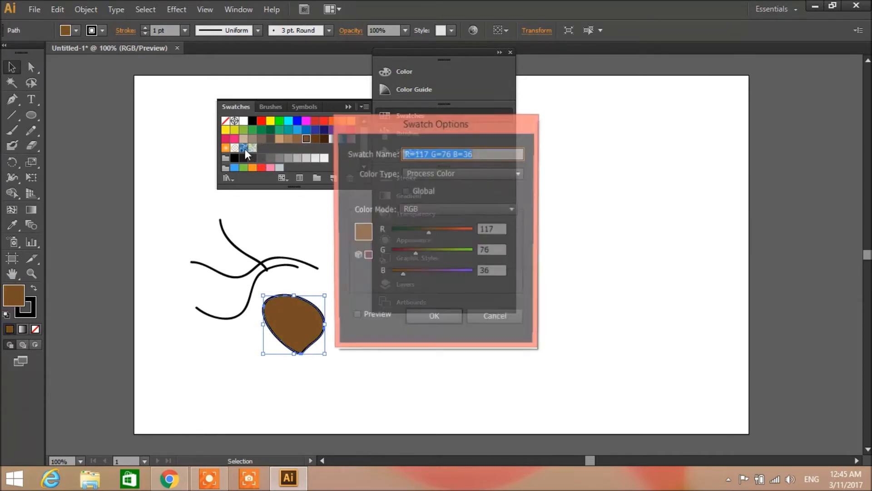
{"action": "left_click", "coordinate": [434, 319]}
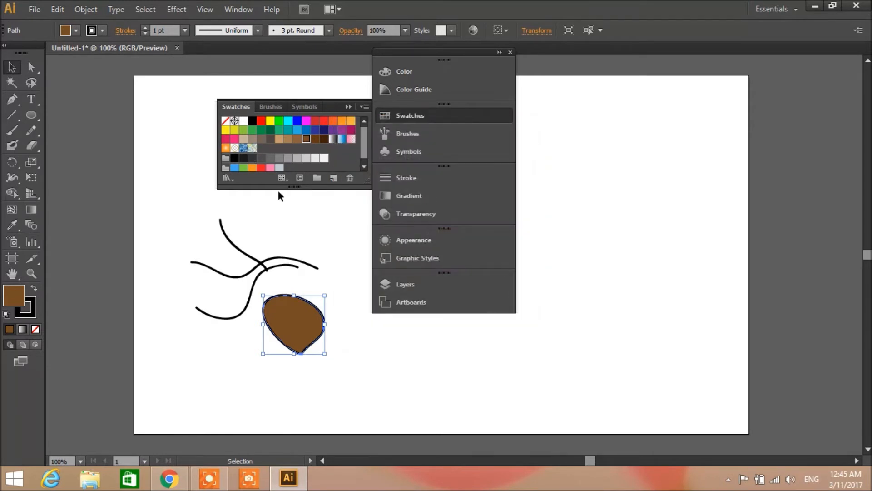
{"action": "left_click", "coordinate": [252, 148]}
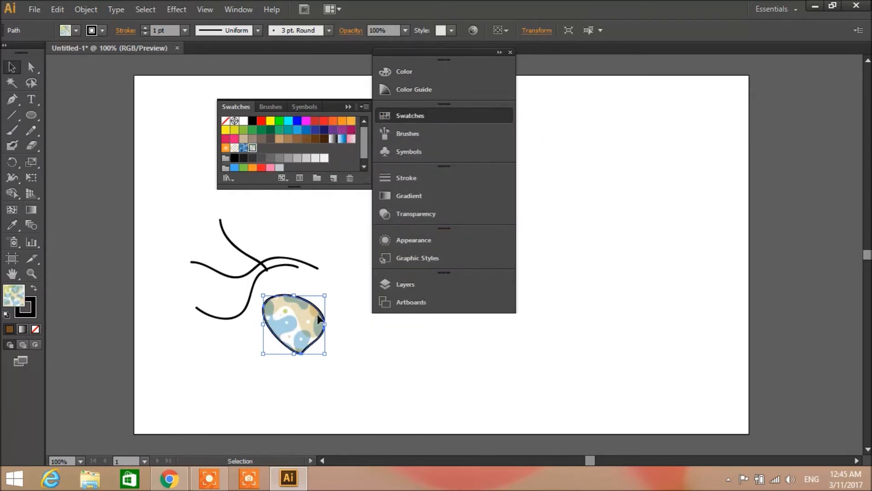
Fill the leaf-like shape with the blue swirl pattern, enlarge it to more than double its size and move it down and left.
{"action": "left_click", "coordinate": [244, 149]}
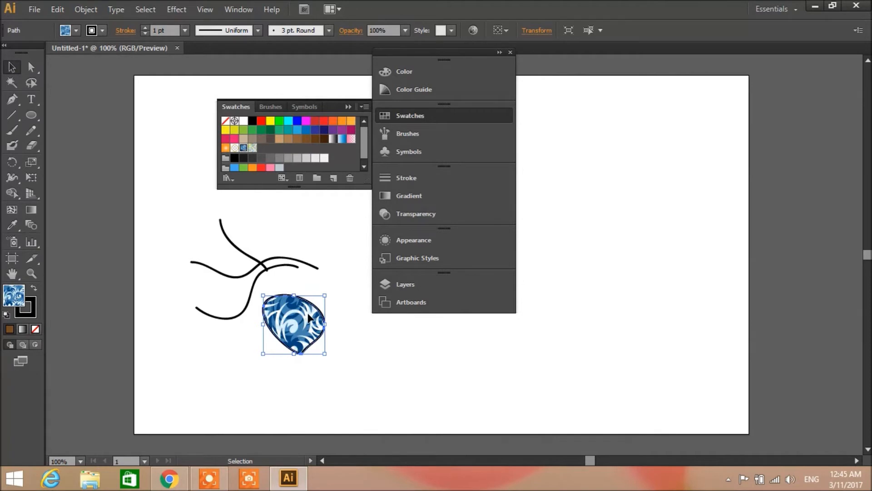
{"action": "left_click_drag", "start_coordinate": [324, 295], "coordinate": [406, 211]}
{"action": "left_click_drag", "start_coordinate": [332, 278], "coordinate": [308, 311]}
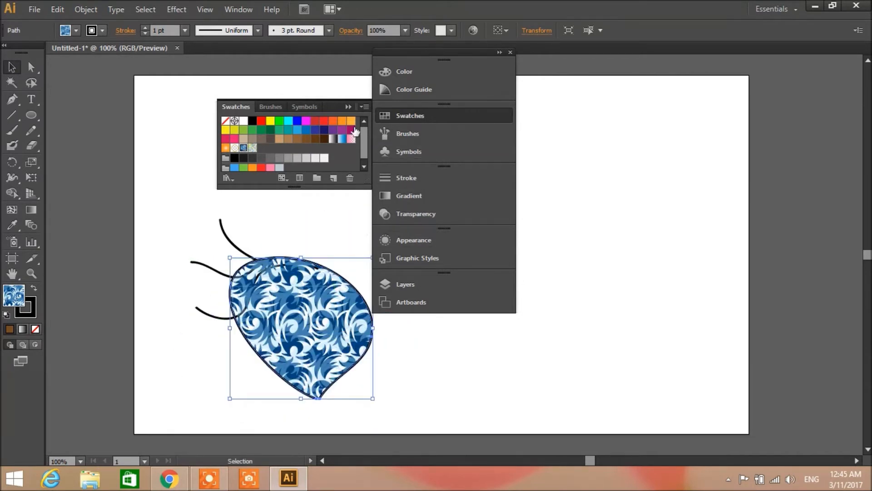
{"action": "left_click", "coordinate": [350, 106]}
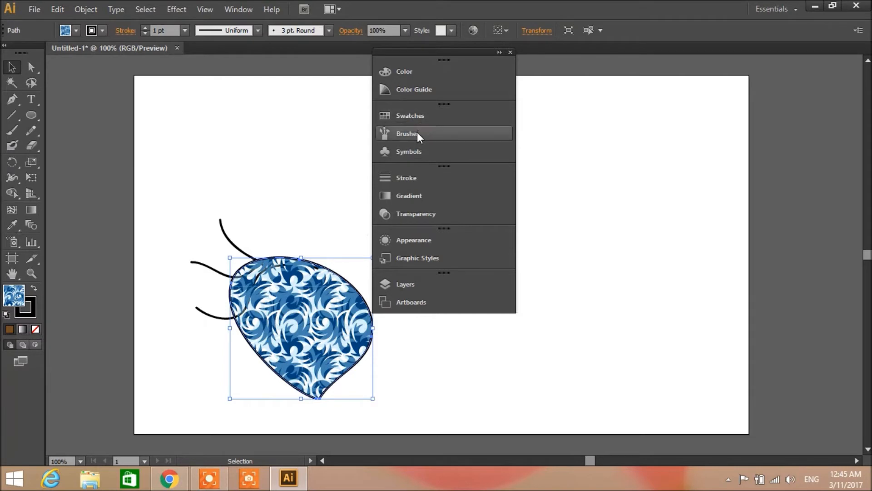
Place an enlarged Search symbol over the upper left of the patterned shape and shift the selected artwork slightly up and left.
{"action": "left_click", "coordinate": [422, 152]}
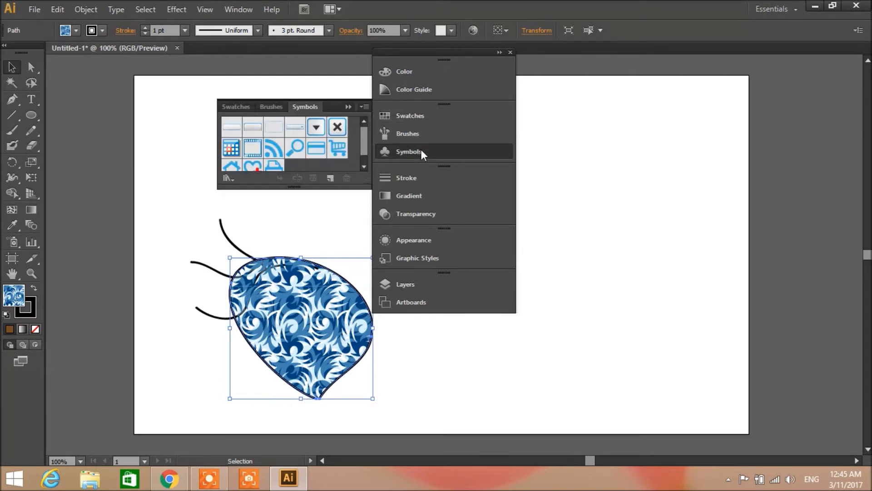
{"action": "left_click", "coordinate": [296, 150]}
{"action": "left_click_drag", "start_coordinate": [168, 172], "coordinate": [312, 304]}
{"action": "left_click", "coordinate": [262, 259], "text": "shift"}
{"action": "mouse_move", "coordinate": [265, 260]}
{"action": "left_mouse_down"}
{"action": "mouse_move", "coordinate": [298, 307]}
{"action": "mouse_move", "coordinate": [267, 249]}
{"action": "left_mouse_up"}
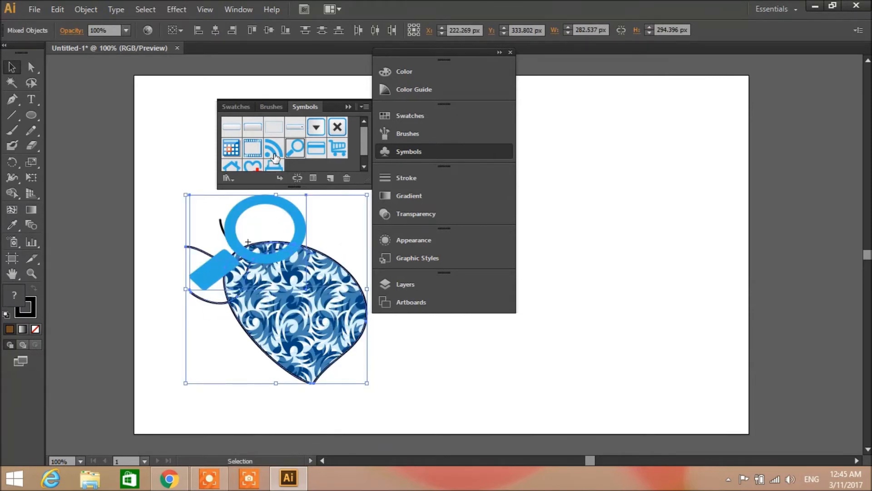
{"action": "left_click", "coordinate": [341, 236]}
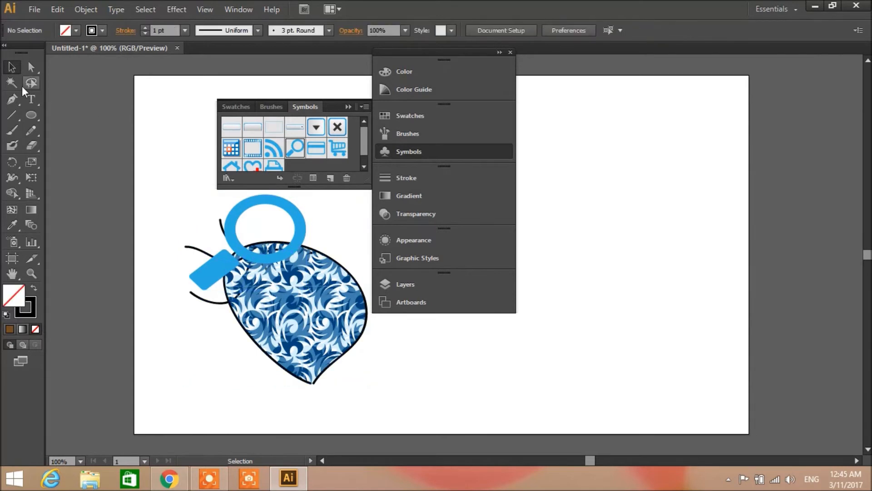
Delete the Search symbol from the artboard.
{"action": "left_click", "coordinate": [31, 66]}
{"action": "left_click", "coordinate": [218, 277]}
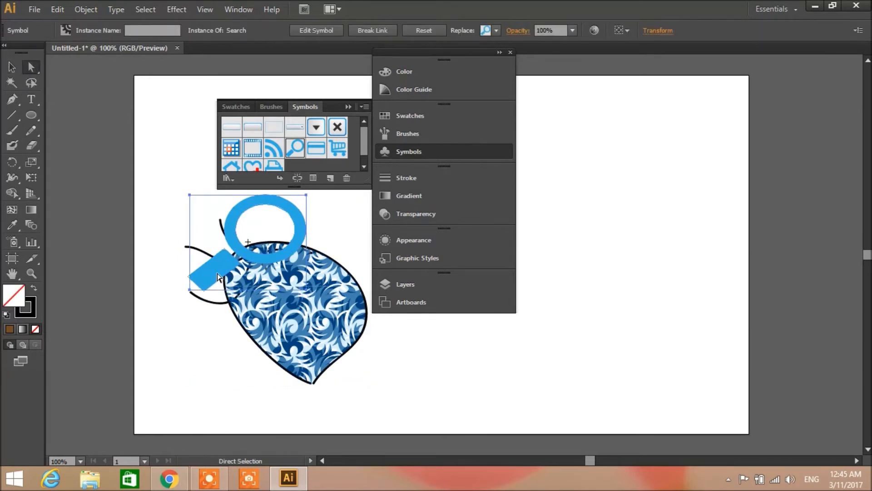
{"action": "key", "text": "Delete"}
Place an RSS symbol on the artboard and move it to the empty area at the lower left of the patterned shape.
{"action": "left_click", "coordinate": [281, 157]}
{"action": "left_click_drag", "start_coordinate": [273, 147], "coordinate": [286, 247]}
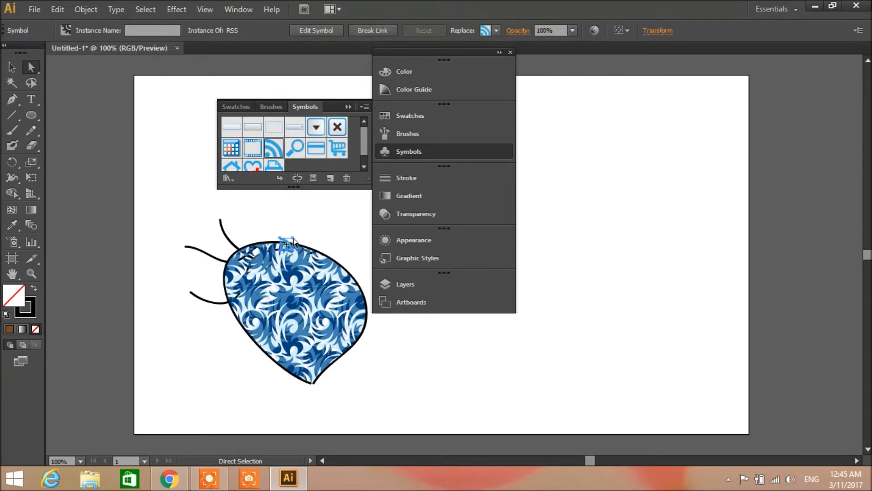
{"action": "left_click", "coordinate": [307, 232]}
{"action": "left_click", "coordinate": [286, 247]}
{"action": "left_click_drag", "start_coordinate": [281, 240], "coordinate": [217, 373]}
Enlarge the RSS symbol so it overlaps the patterned shape, shift it down and left, and delete it.
{"action": "left_click", "coordinate": [12, 67]}
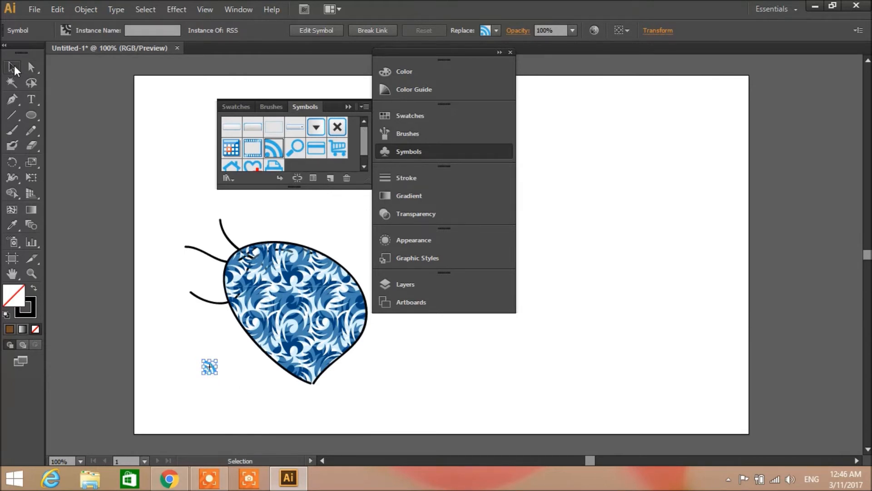
{"action": "left_click_drag", "start_coordinate": [227, 350], "coordinate": [322, 231]}
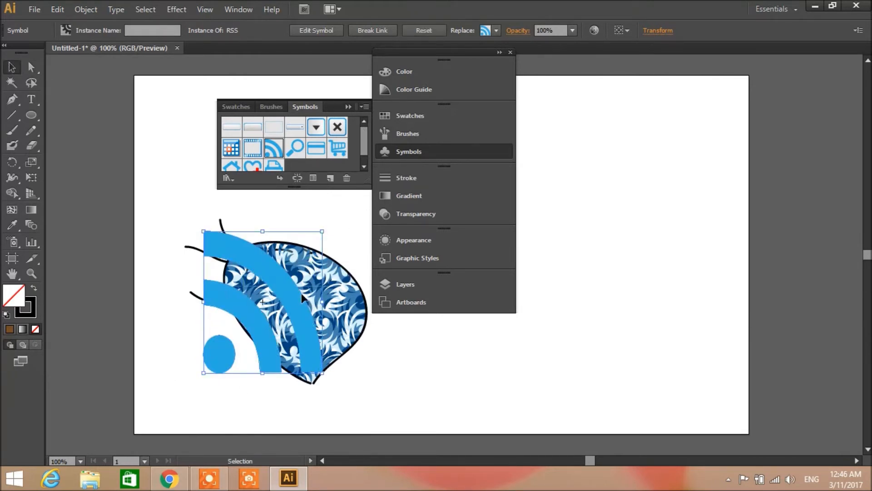
{"action": "left_click_drag", "start_coordinate": [285, 298], "coordinate": [265, 317]}
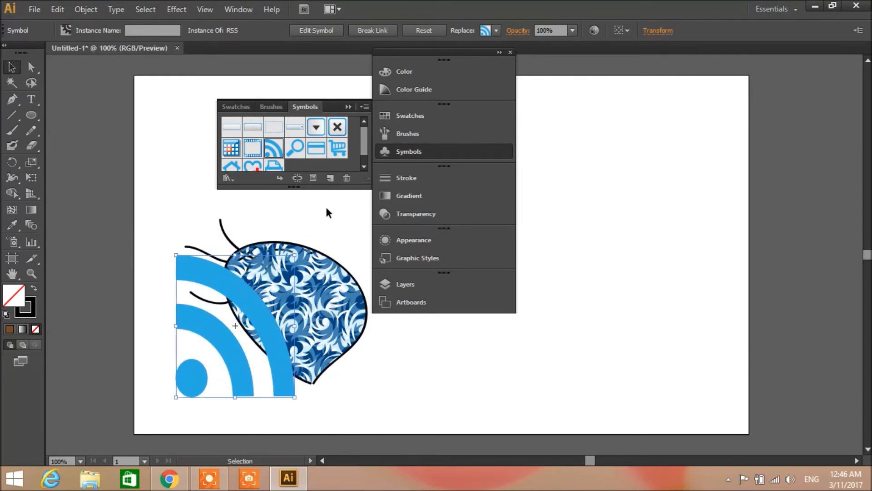
{"action": "key", "text": "Delete"}
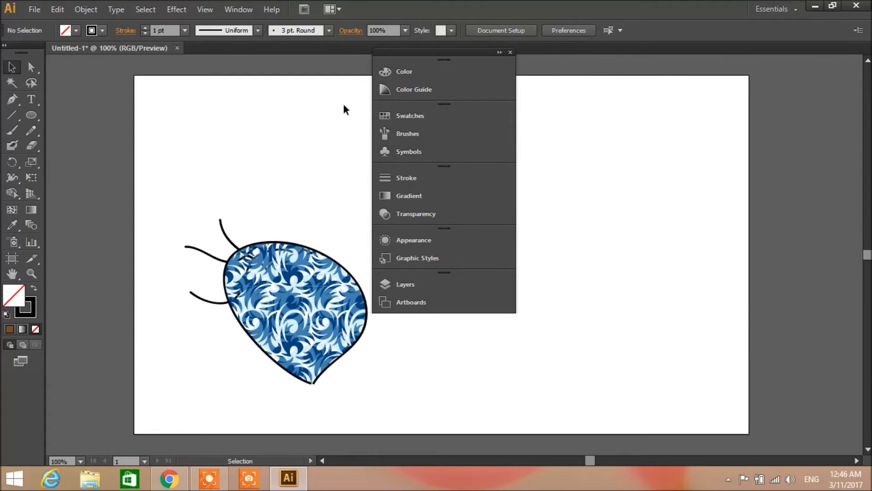
Try green and black from the Color Guide as the fill colour, and view the Color and Transparency options.
{"action": "left_click", "coordinate": [412, 88]}
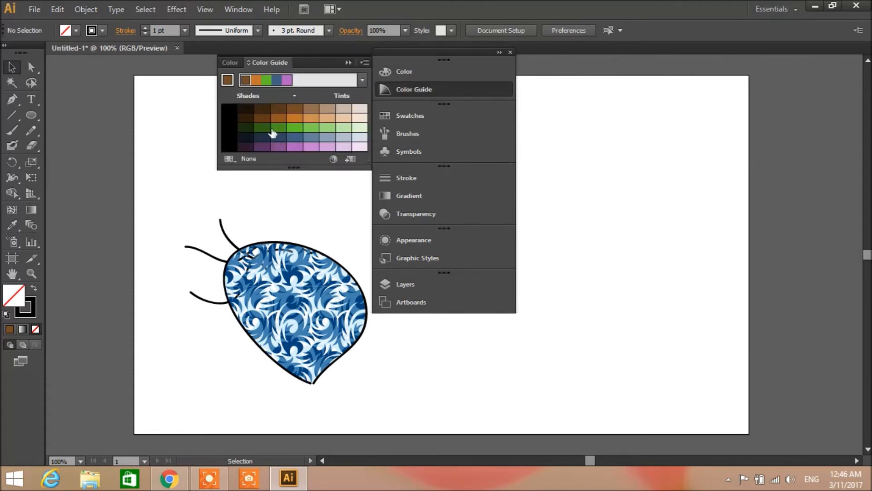
{"action": "left_click", "coordinate": [266, 80]}
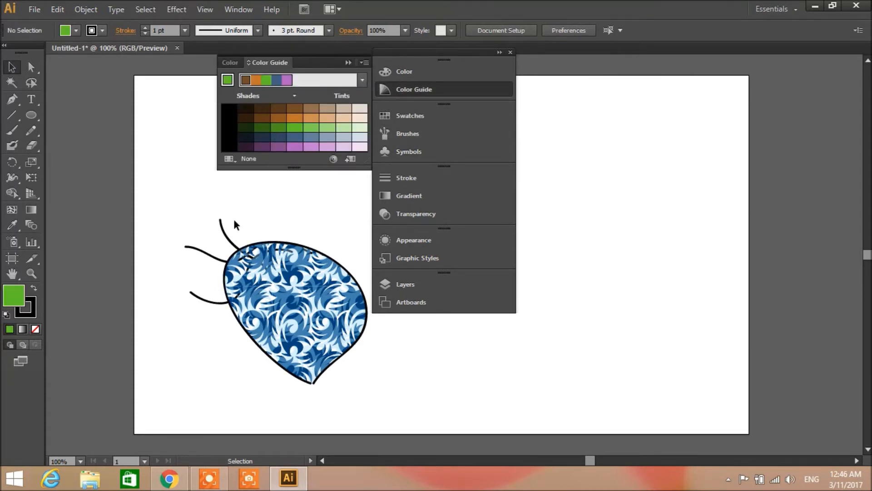
{"action": "left_click", "coordinate": [229, 108]}
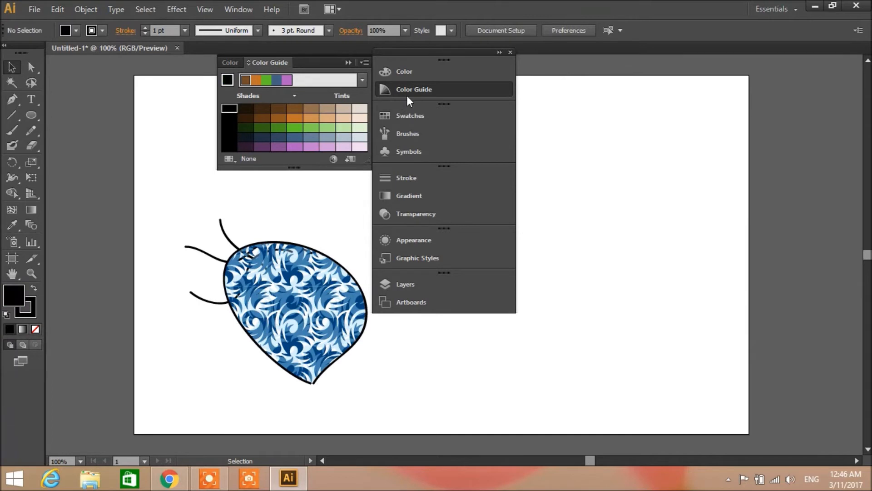
{"action": "left_click", "coordinate": [419, 75]}
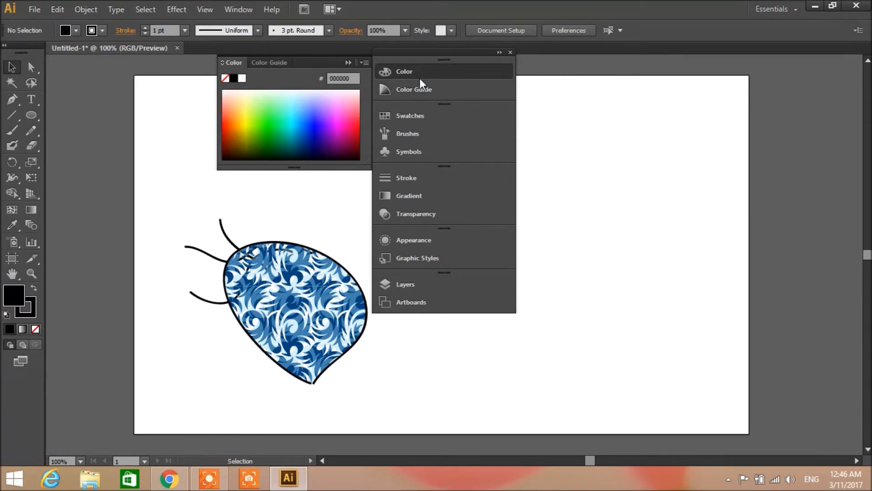
{"action": "left_click", "coordinate": [428, 212]}
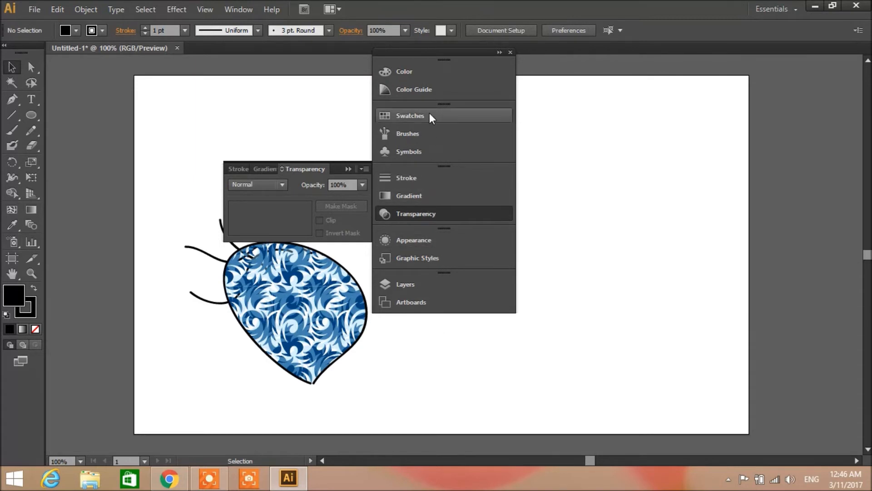
Dock the floating panel group at the workspace's right edge and collapse it to icons.
{"action": "left_click_drag", "start_coordinate": [435, 50], "coordinate": [866, 55]}
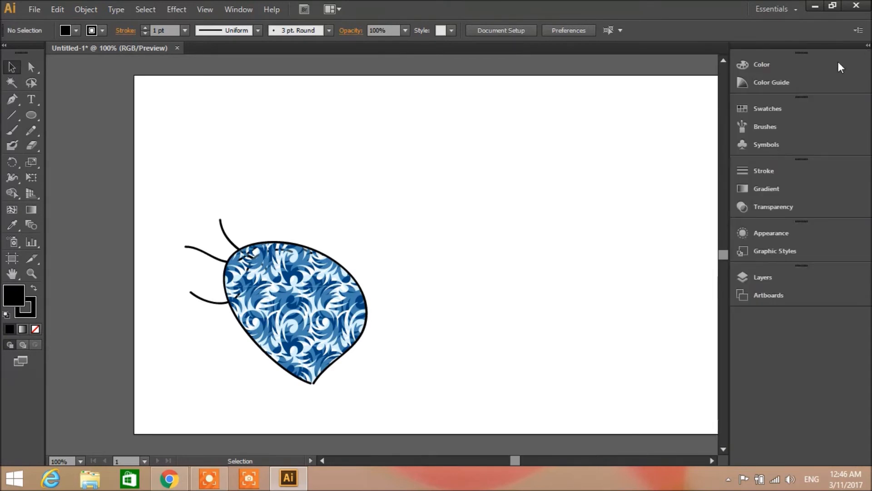
{"action": "left_click_drag", "start_coordinate": [726, 118], "coordinate": [839, 130]}
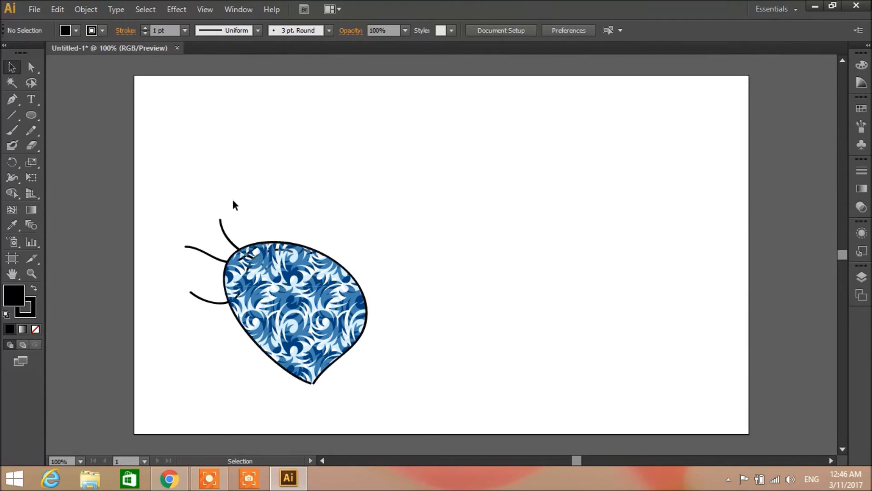
Delete the patterned shape and all remaining brush strokes so the artboard is empty.
{"action": "left_click", "coordinate": [324, 286]}
{"action": "key", "text": "Delete"}
{"action": "left_click_drag", "start_coordinate": [423, 338], "coordinate": [180, 197]}
{"action": "key", "text": "Delete"}
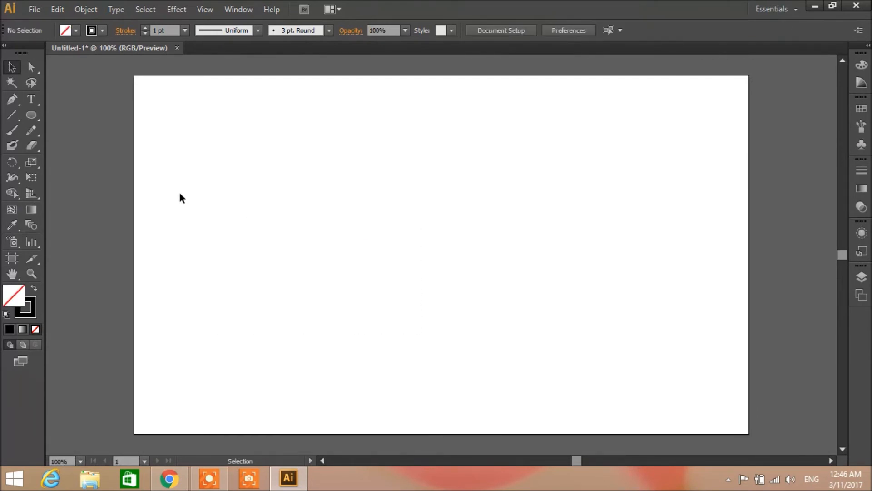
Draw a large unfilled circle and two circles of half its diameter, one in its upper-right area and one in its lower-left area.
{"action": "left_click", "coordinate": [36, 117]}
{"action": "left_click_drag", "start_coordinate": [268, 154], "coordinate": [504, 312]}
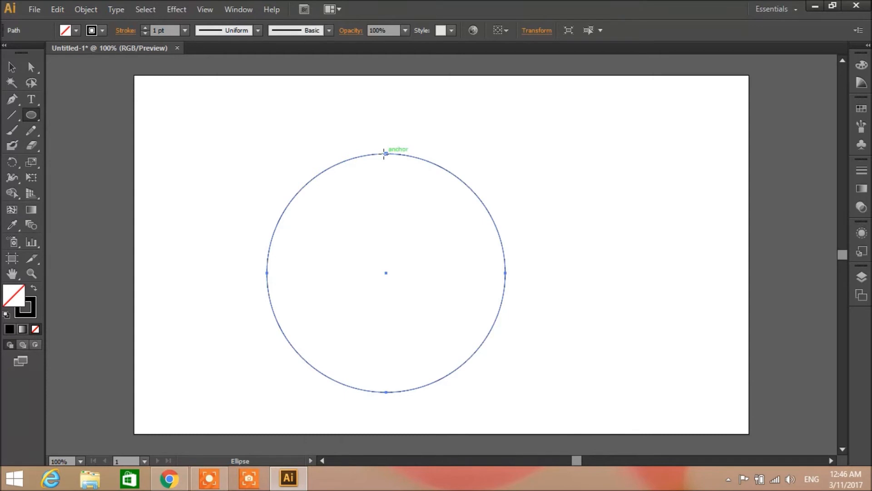
{"action": "left_click_drag", "start_coordinate": [384, 153], "coordinate": [457, 273]}
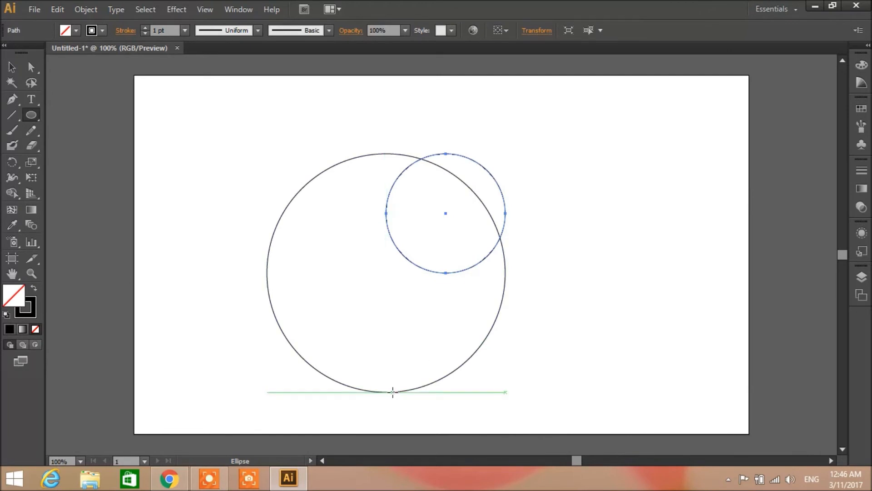
{"action": "left_click_drag", "start_coordinate": [393, 391], "coordinate": [273, 272]}
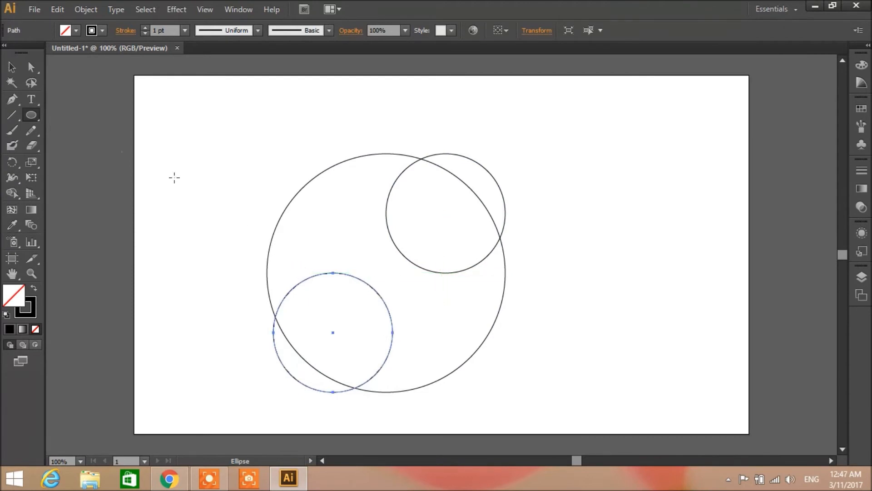
Stack the two half-size circles vertically inside the large circle so they touch each other and its upper and lower edges.
{"action": "left_click", "coordinate": [31, 67]}
{"action": "left_click", "coordinate": [405, 245]}
{"action": "left_click", "coordinate": [397, 247]}
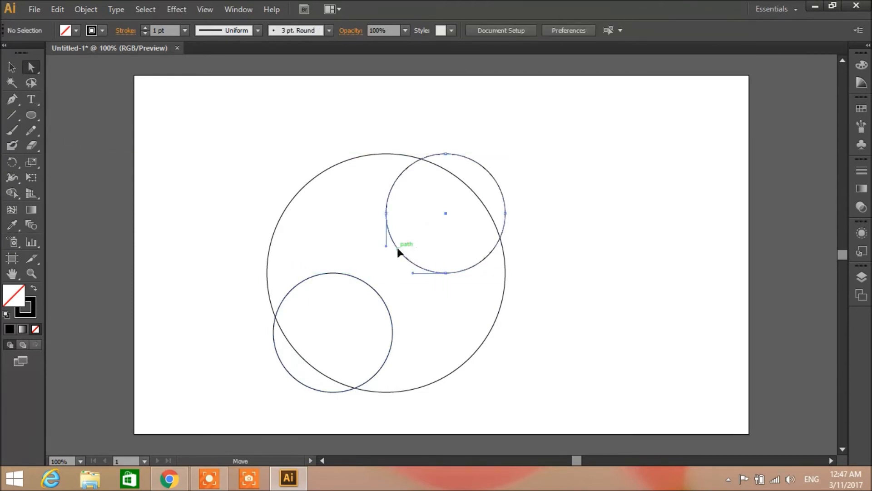
{"action": "left_click", "coordinate": [432, 214]}
{"action": "left_click", "coordinate": [12, 67]}
{"action": "left_click_drag", "start_coordinate": [444, 214], "coordinate": [382, 217]}
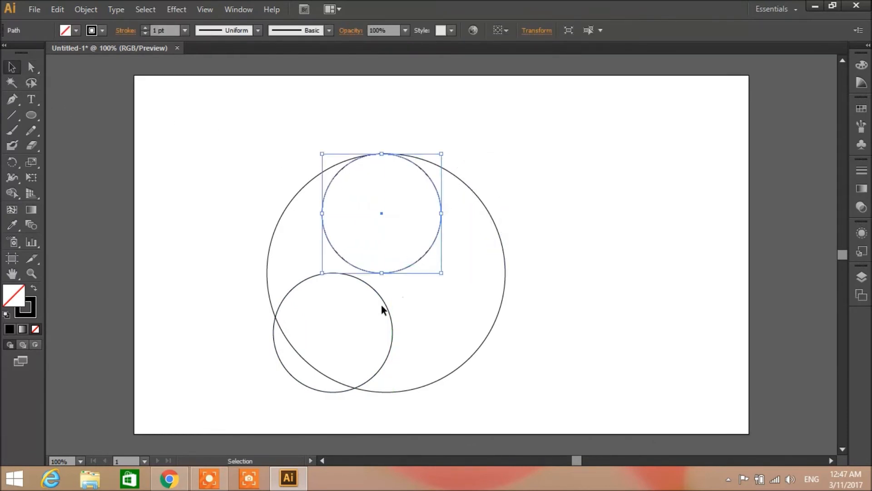
{"action": "left_click", "coordinate": [338, 328]}
{"action": "left_click_drag", "start_coordinate": [335, 333], "coordinate": [388, 332]}
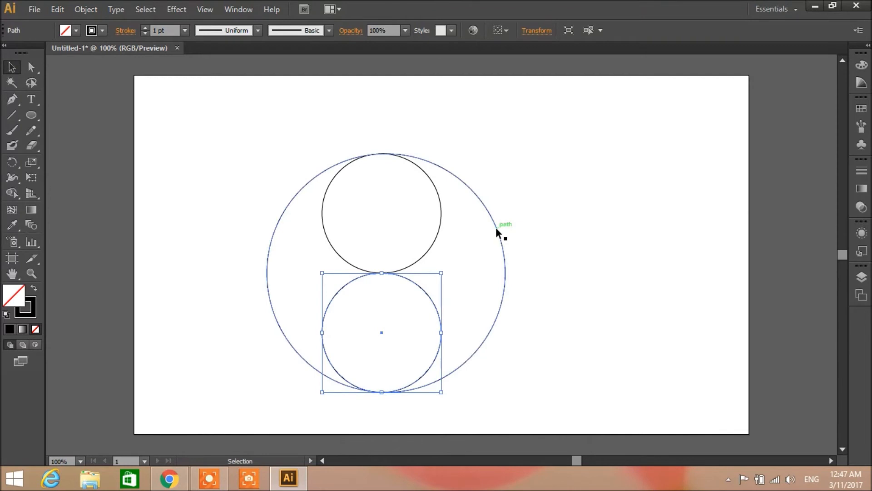
{"action": "left_click", "coordinate": [559, 239]}
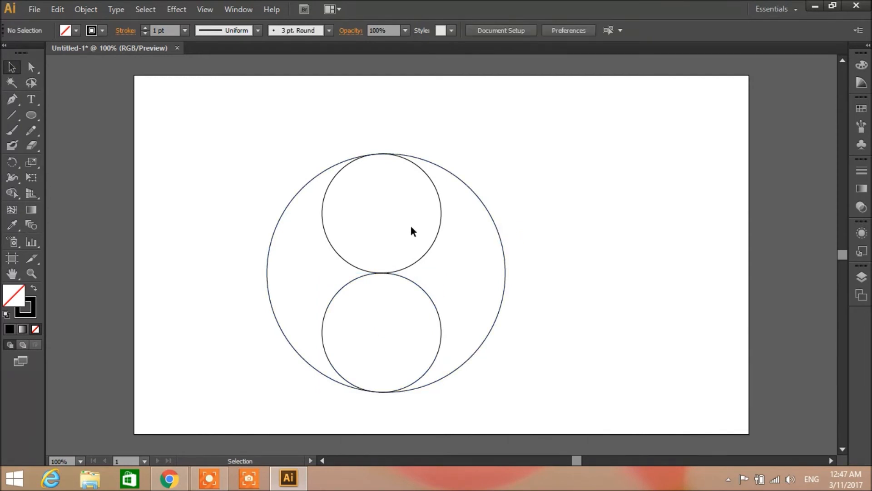
Draw a small circle centred in the upper inner circle and place a copy at the centre of the lower inner circle.
{"action": "left_click", "coordinate": [434, 233]}
{"action": "left_click", "coordinate": [31, 115]}
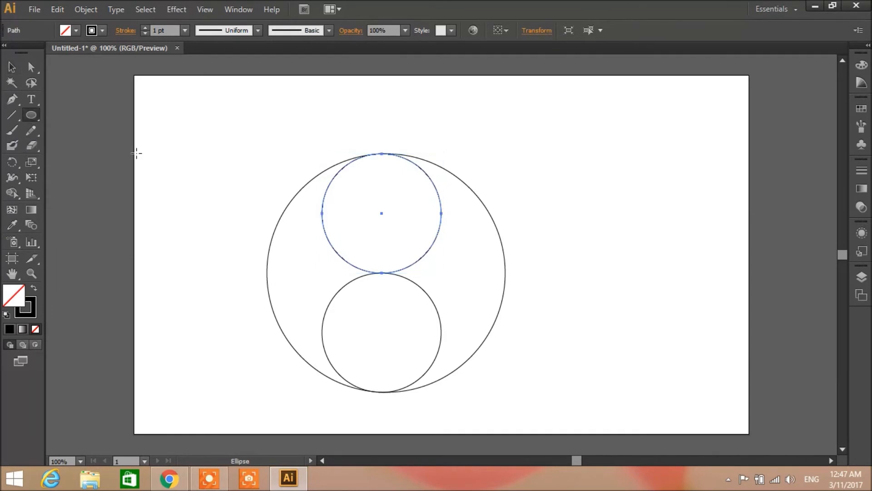
{"action": "mouse_move", "coordinate": [381, 212]}
{"action": "left_mouse_down"}
{"action": "mouse_move", "coordinate": [389, 220]}
{"action": "mouse_move", "coordinate": [350, 182]}
{"action": "mouse_move", "coordinate": [382, 214]}
{"action": "left_mouse_up"}
{"action": "left_click", "coordinate": [11, 67]}
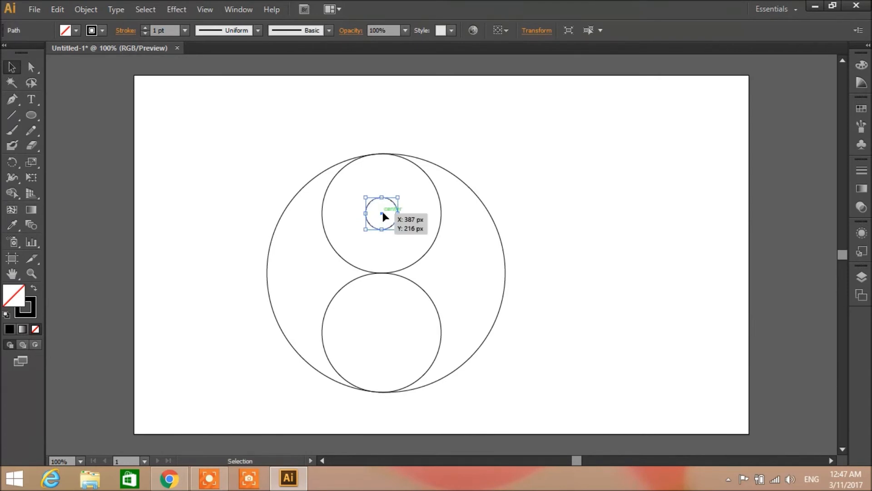
{"action": "left_click_drag", "start_coordinate": [383, 213], "coordinate": [381, 332]}
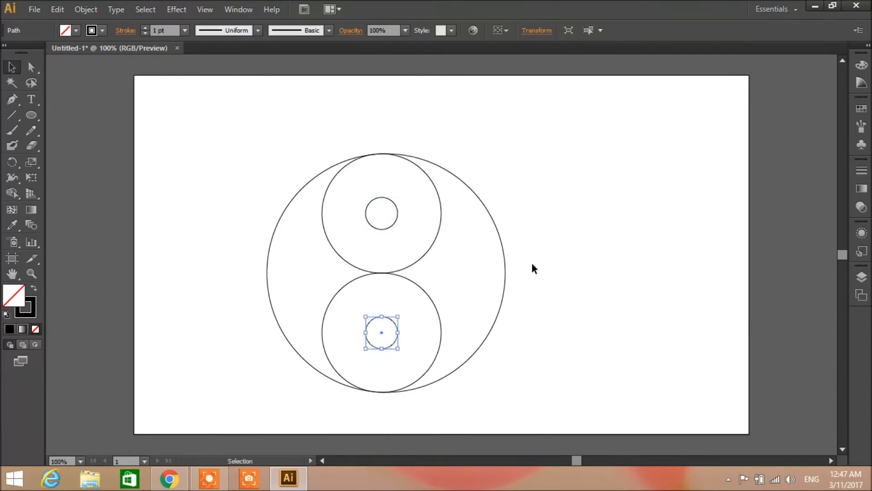
{"action": "left_click", "coordinate": [599, 269]}
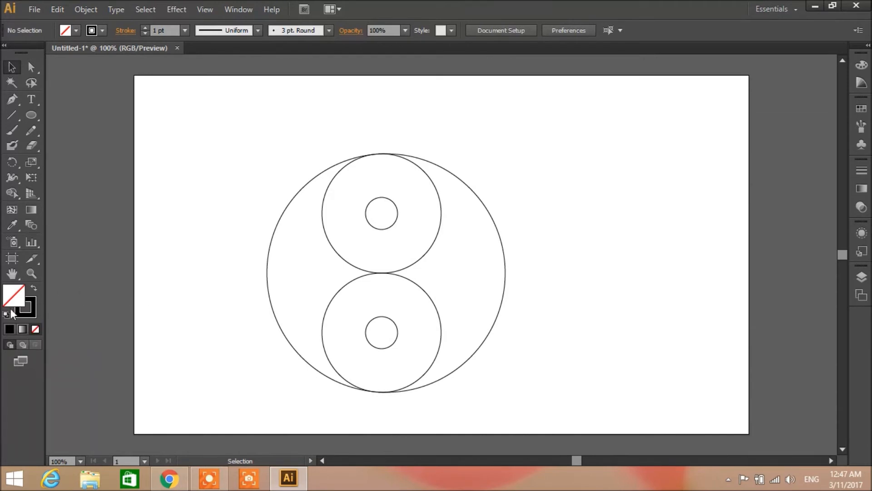
With nothing selected, swap the fill and stroke colours, try a white stroke, and set the stroke back to black.
{"action": "left_click", "coordinate": [30, 309]}
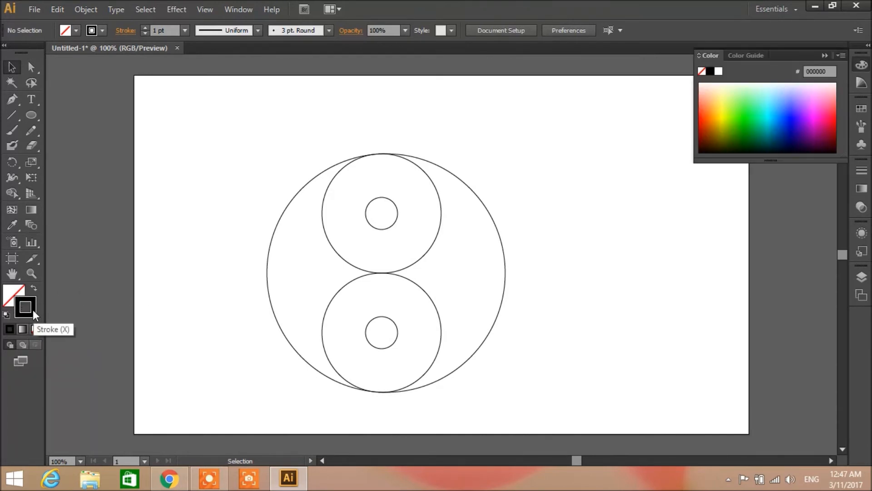
{"action": "left_click", "coordinate": [33, 288]}
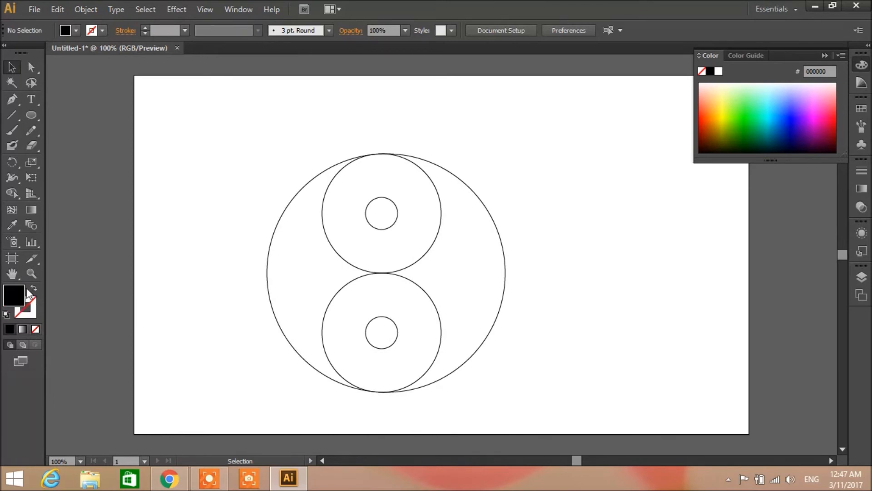
{"action": "left_click", "coordinate": [33, 304]}
{"action": "left_click", "coordinate": [718, 71]}
{"action": "left_click", "coordinate": [12, 294]}
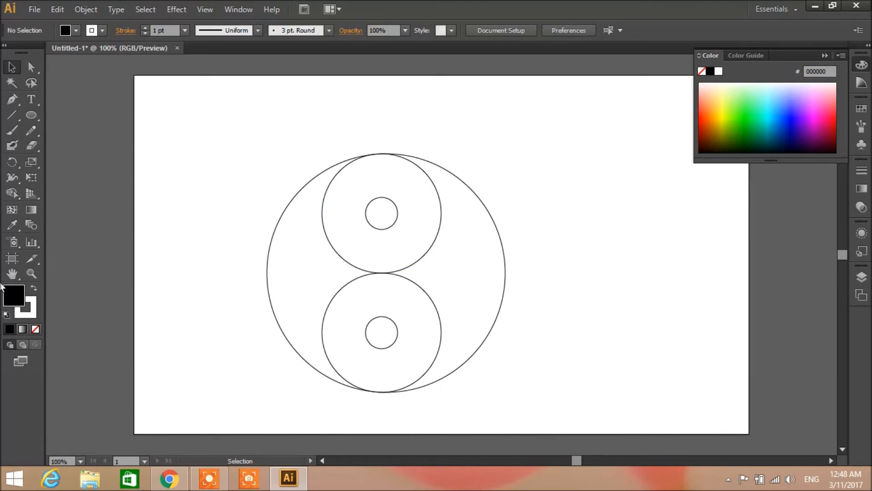
{"action": "left_click", "coordinate": [34, 300]}
{"action": "left_click", "coordinate": [709, 71]}
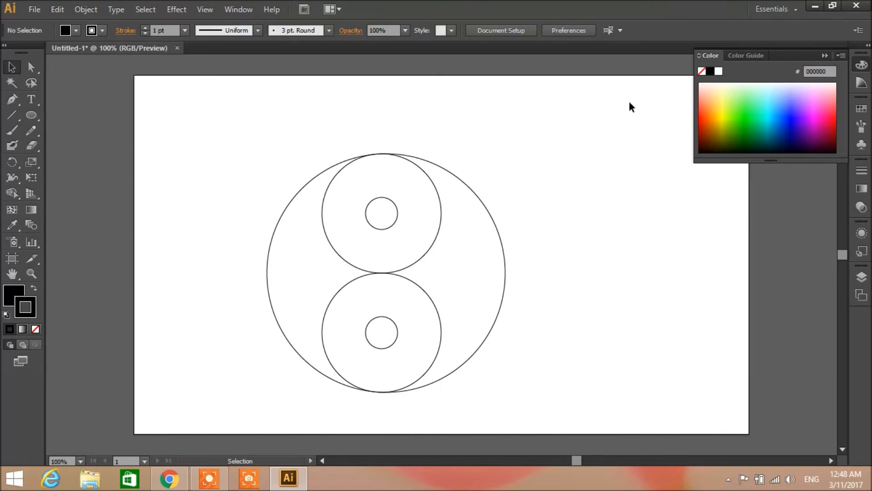
{"action": "left_click", "coordinate": [14, 295]}
Use Shape Builder on all the circles to merge the upper circle with the left region and the lower circle with the right region.
{"action": "left_click_drag", "start_coordinate": [557, 391], "coordinate": [205, 146]}
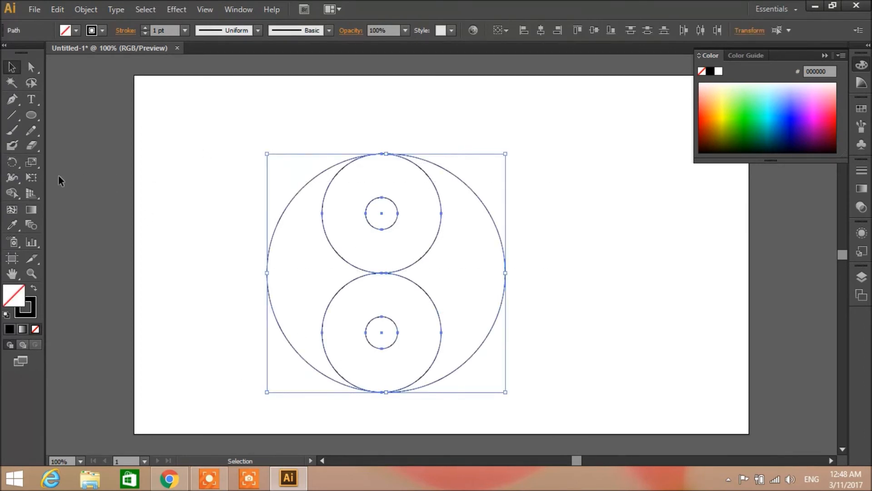
{"action": "left_click", "coordinate": [11, 193]}
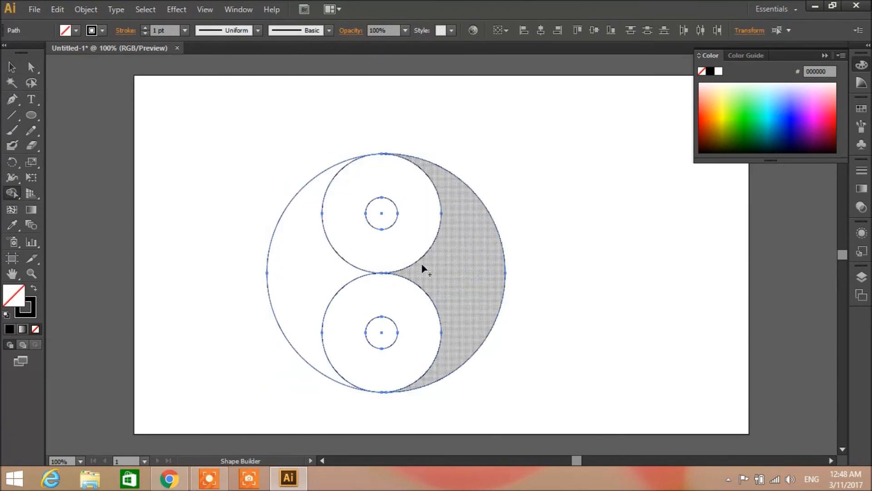
{"action": "left_click", "coordinate": [366, 255]}
{"action": "left_click_drag", "start_coordinate": [361, 240], "coordinate": [321, 263]}
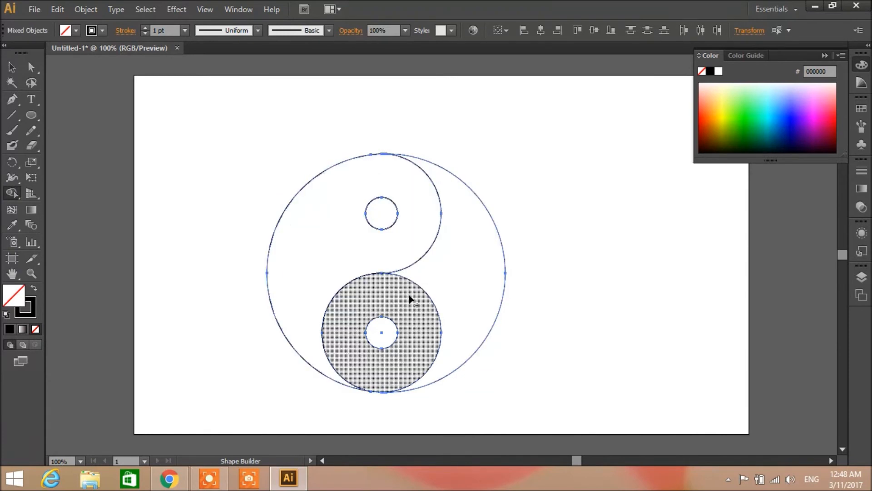
{"action": "left_click_drag", "start_coordinate": [423, 321], "coordinate": [461, 295]}
{"action": "left_click", "coordinate": [12, 67]}
{"action": "left_click", "coordinate": [571, 279]}
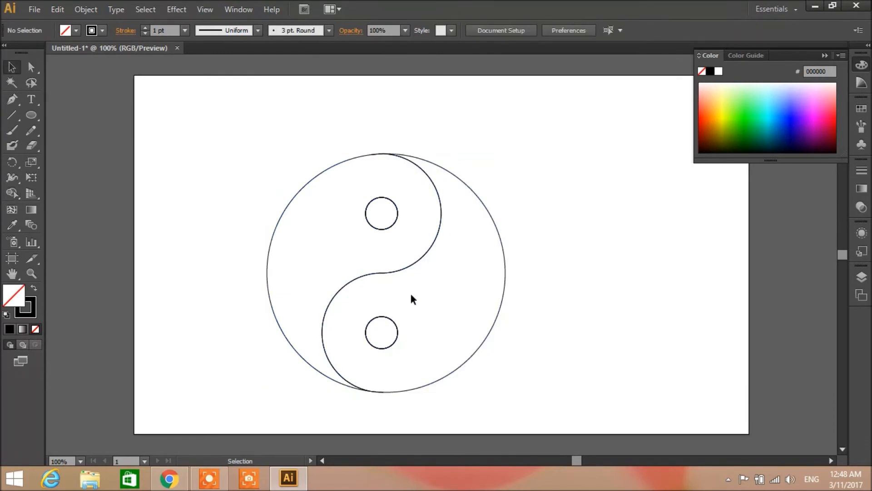
Fill the right half of the yin-yang shape with black.
{"action": "left_click", "coordinate": [388, 272]}
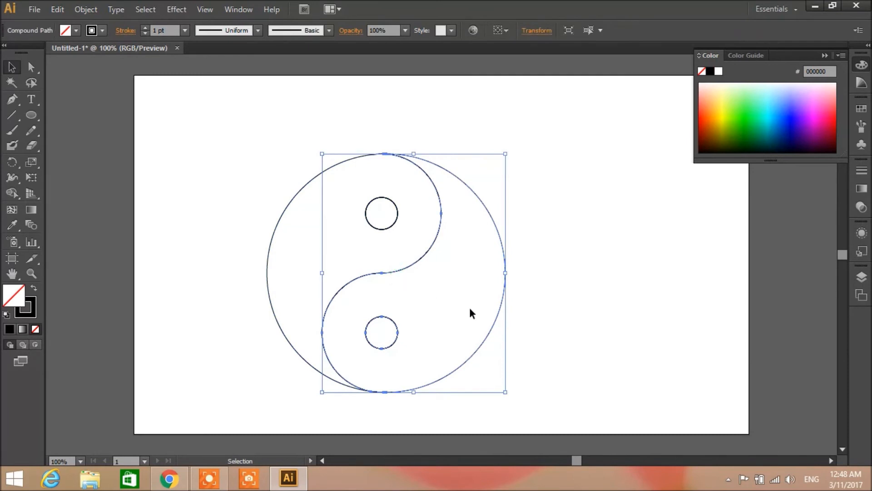
{"action": "left_click", "coordinate": [710, 72]}
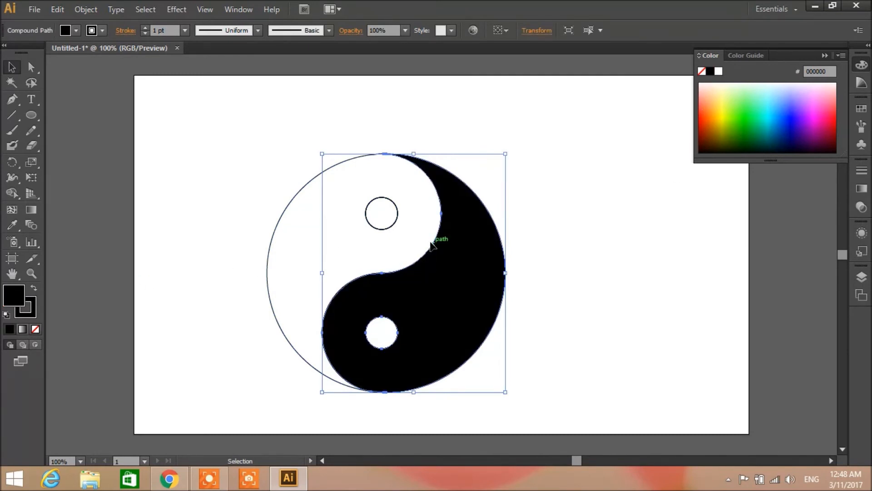
{"action": "left_click", "coordinate": [568, 248]}
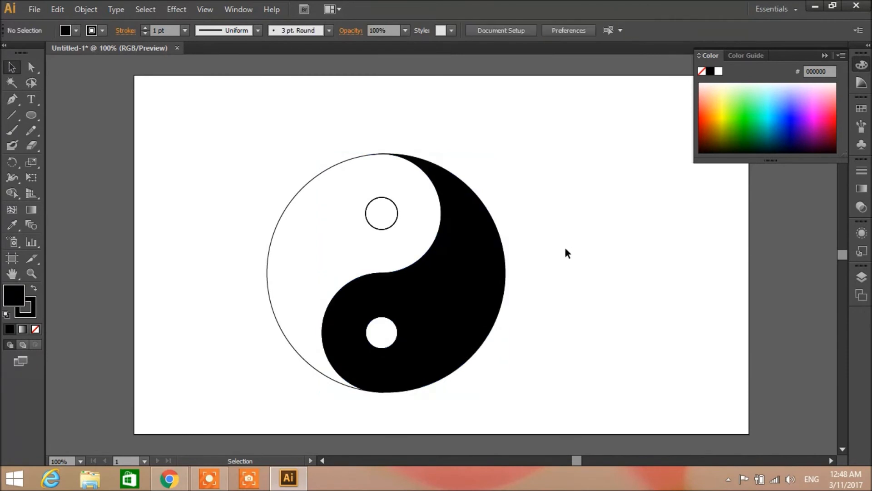
Fill the small circle in the upper part of the yin-yang with black, give it a white stroke, and collapse the colour options.
{"action": "left_click", "coordinate": [375, 225]}
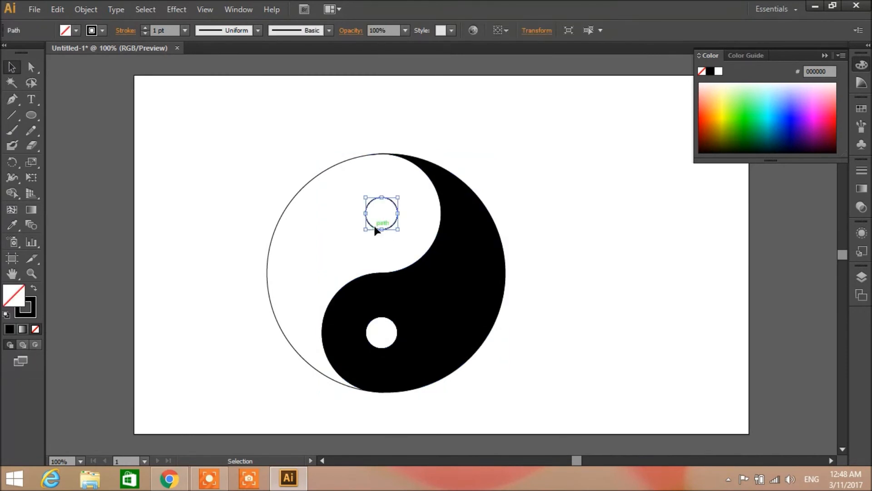
{"action": "left_click", "coordinate": [710, 72]}
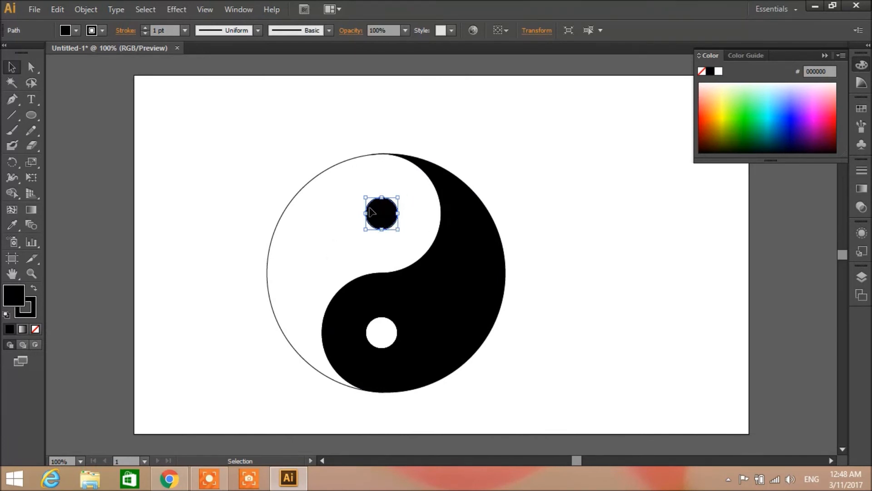
{"action": "left_click", "coordinate": [718, 72]}
{"action": "left_click", "coordinate": [711, 72]}
{"action": "left_click", "coordinate": [718, 71]}
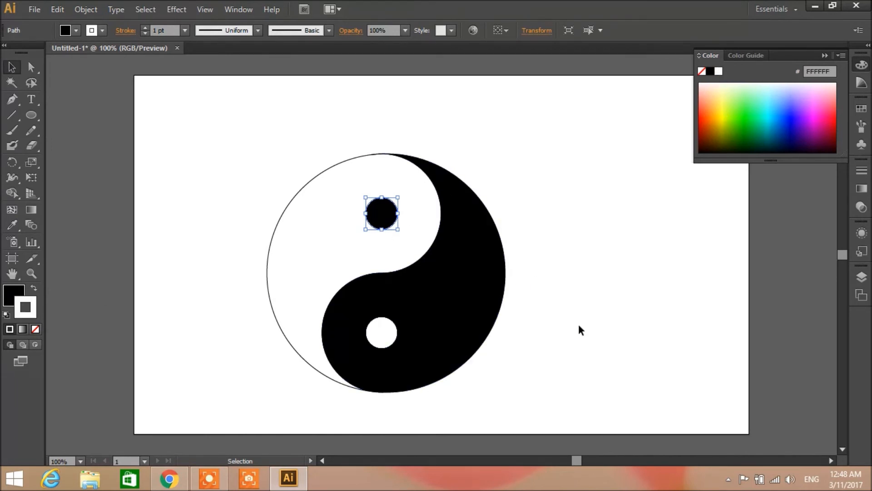
{"action": "left_click", "coordinate": [588, 208]}
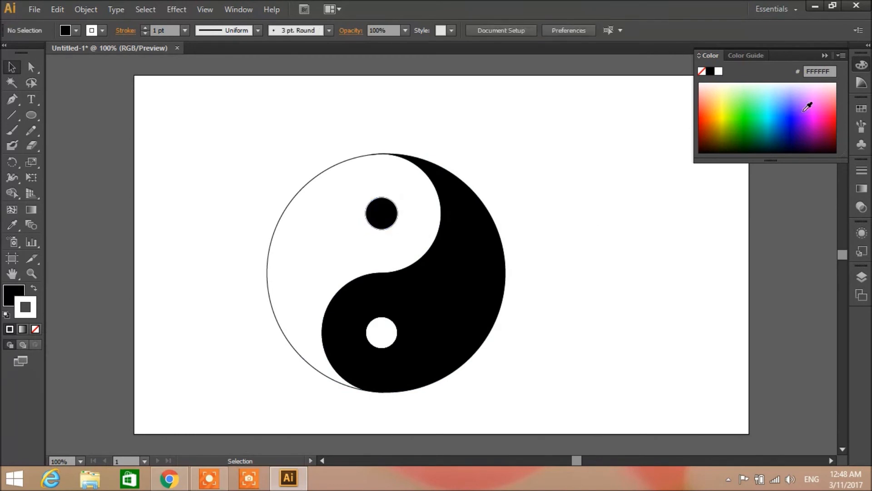
{"action": "left_click", "coordinate": [825, 56]}
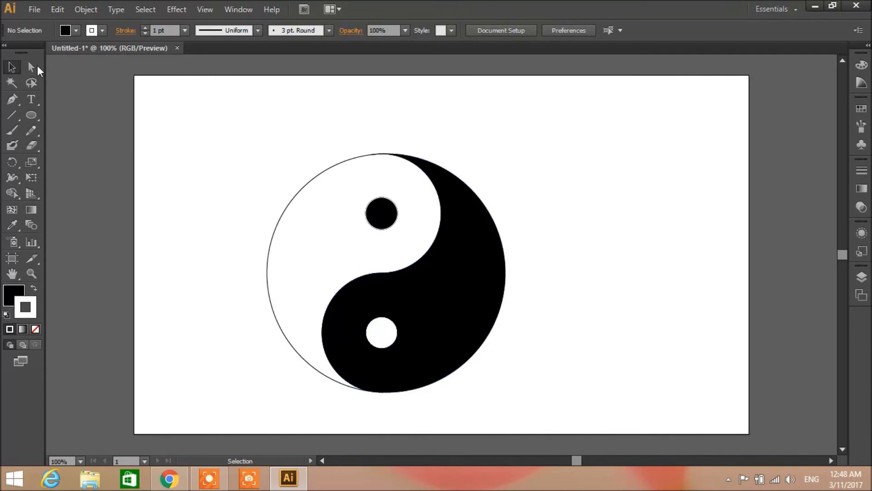
Move the whole yin-yang symbol towards the upper middle of the artboard, then delete it.
{"action": "left_click_drag", "start_coordinate": [541, 412], "coordinate": [220, 144]}
{"action": "left_click_drag", "start_coordinate": [403, 288], "coordinate": [436, 254]}
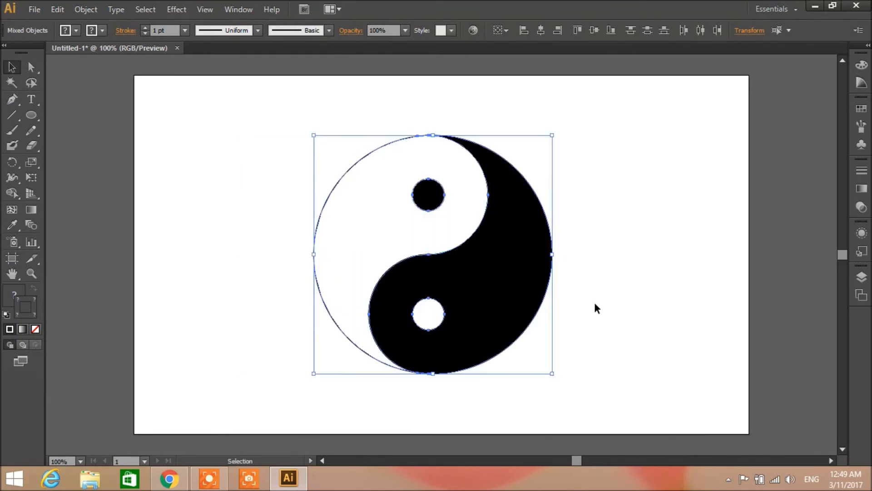
{"action": "key", "text": "Delete"}
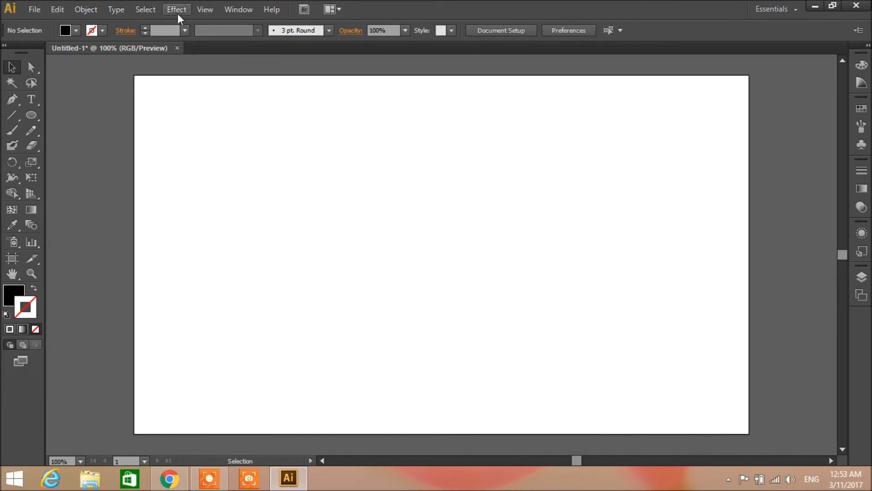
Paint a thick black diagonal stroke with the Blob Brush, swap fill and stroke, and cross it with a thinner Paintbrush stroke.
{"action": "left_click", "coordinate": [15, 146]}
{"action": "mouse_move", "coordinate": [255, 198]}
{"action": "left_mouse_down"}
{"action": "mouse_move", "coordinate": [288, 224]}
{"action": "mouse_move", "coordinate": [333, 286]}
{"action": "left_mouse_up"}
{"action": "key", "text": "shift+x"}
{"action": "left_click", "coordinate": [12, 130]}
{"action": "left_click_drag", "start_coordinate": [314, 201], "coordinate": [275, 270]}
With the Blob Brush, paint two more black strokes, a short one above the cross and a long one towards the lower right.
{"action": "left_click", "coordinate": [17, 144]}
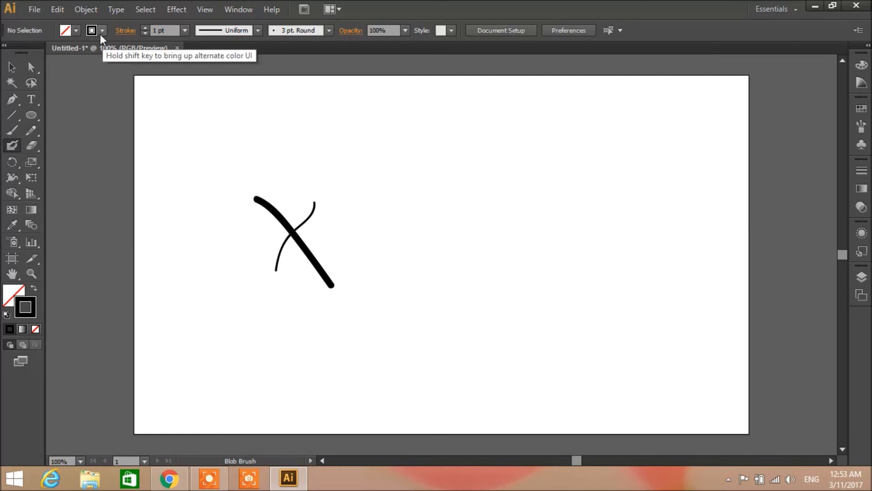
{"action": "left_click", "coordinate": [12, 293]}
{"action": "mouse_move", "coordinate": [259, 168]}
{"action": "left_mouse_down"}
{"action": "mouse_move", "coordinate": [308, 189]}
{"action": "mouse_move", "coordinate": [337, 236]}
{"action": "left_mouse_up"}
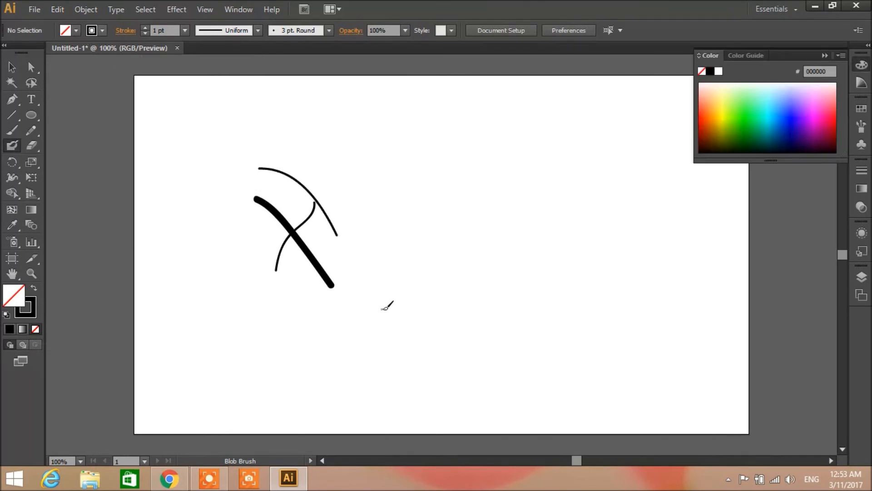
{"action": "left_click", "coordinate": [36, 302]}
{"action": "left_click_drag", "start_coordinate": [327, 240], "coordinate": [463, 338]}
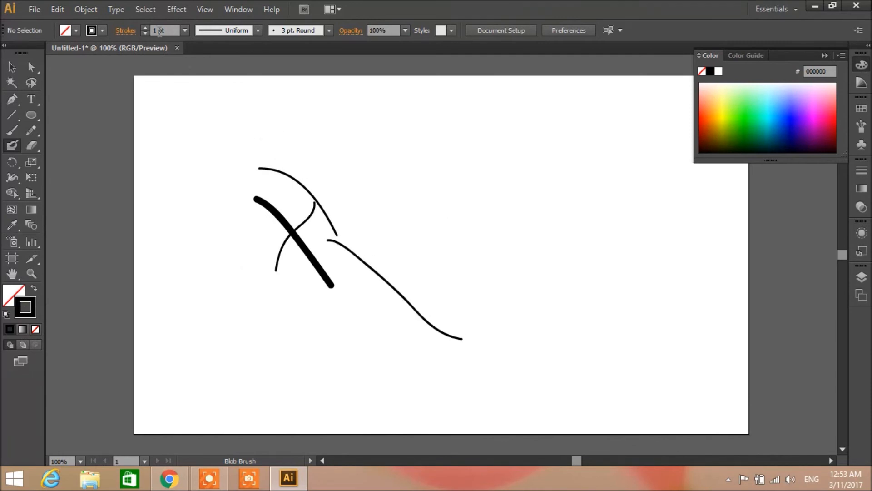
Set the stroke colour to dark green 237600 and paint three long curved Blob Brush strokes over the black ones.
{"action": "left_click", "coordinate": [727, 103]}
{"action": "left_click_drag", "start_coordinate": [729, 99], "coordinate": [742, 131]}
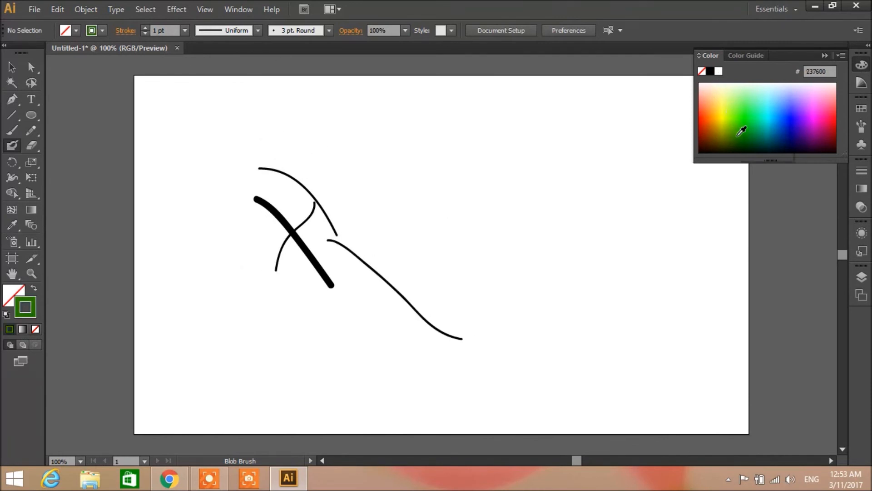
{"action": "mouse_move", "coordinate": [160, 136]}
{"action": "left_mouse_down"}
{"action": "mouse_move", "coordinate": [195, 170]}
{"action": "mouse_move", "coordinate": [253, 290]}
{"action": "left_mouse_up"}
{"action": "left_click_drag", "start_coordinate": [293, 156], "coordinate": [396, 338]}
{"action": "left_click_drag", "start_coordinate": [301, 201], "coordinate": [337, 324]}
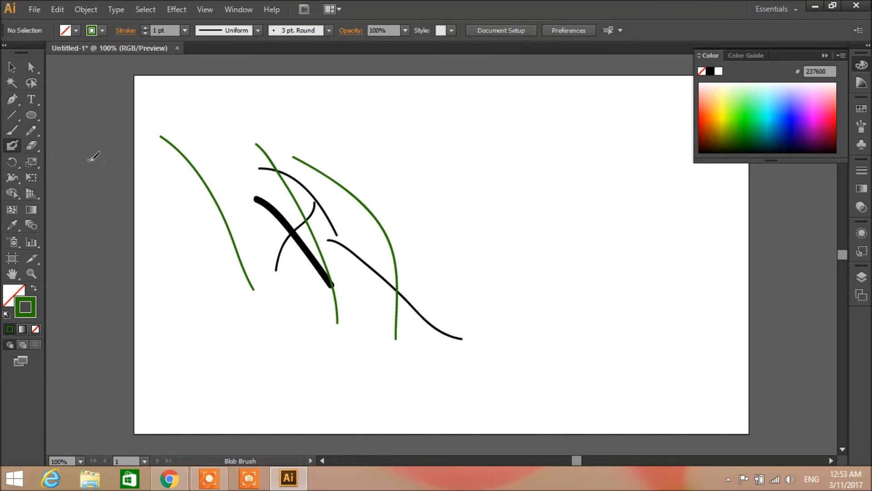
Delete all the black and green brush strokes from the artboard.
{"action": "key", "text": "v"}
{"action": "left_click_drag", "start_coordinate": [227, 139], "coordinate": [503, 378]}
{"action": "key", "text": "Delete"}
Draw two crossing diagonal lines with the Line Segment tool in the upper-left part of the artboard.
{"action": "left_click", "coordinate": [11, 115]}
{"action": "left_click_drag", "start_coordinate": [277, 155], "coordinate": [369, 248]}
{"action": "left_click_drag", "start_coordinate": [414, 141], "coordinate": [191, 302]}
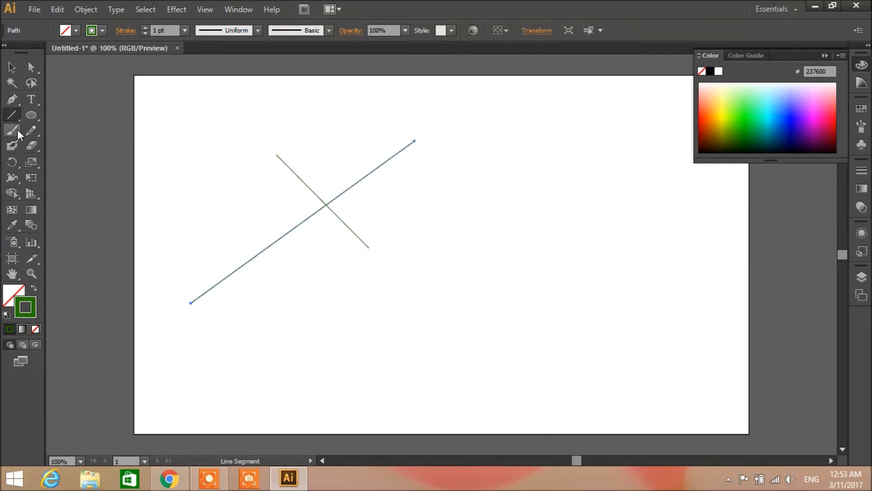
Draw three arcs with the Arc tool beside the crossed lines: a large one, a medium one meeting it, and a small one.
{"action": "left_click", "coordinate": [11, 116]}
{"action": "left_click", "coordinate": [45, 131]}
{"action": "left_click_drag", "start_coordinate": [396, 222], "coordinate": [541, 281]}
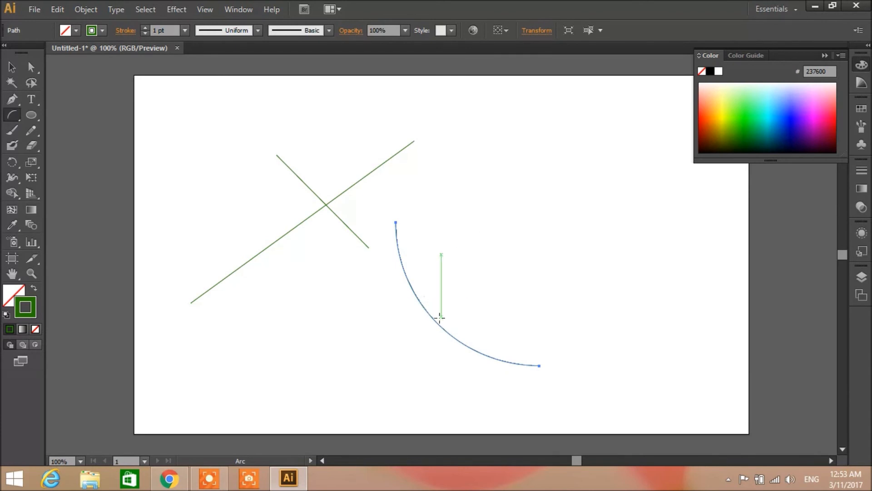
{"action": "left_click_drag", "start_coordinate": [436, 323], "coordinate": [553, 207]}
{"action": "left_click_drag", "start_coordinate": [473, 238], "coordinate": [417, 294]}
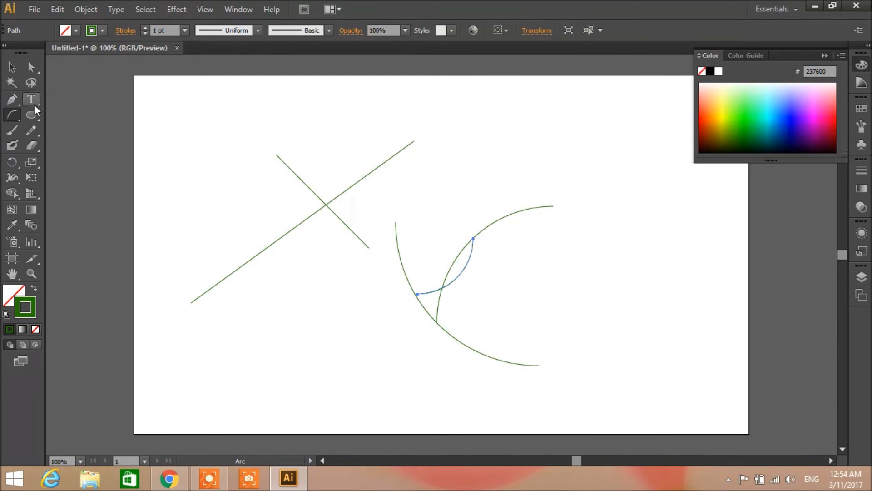
Rotate the small arc about a quarter turn counterclockwise and move it so its upper end meets the medium arc.
{"action": "key", "text": "v"}
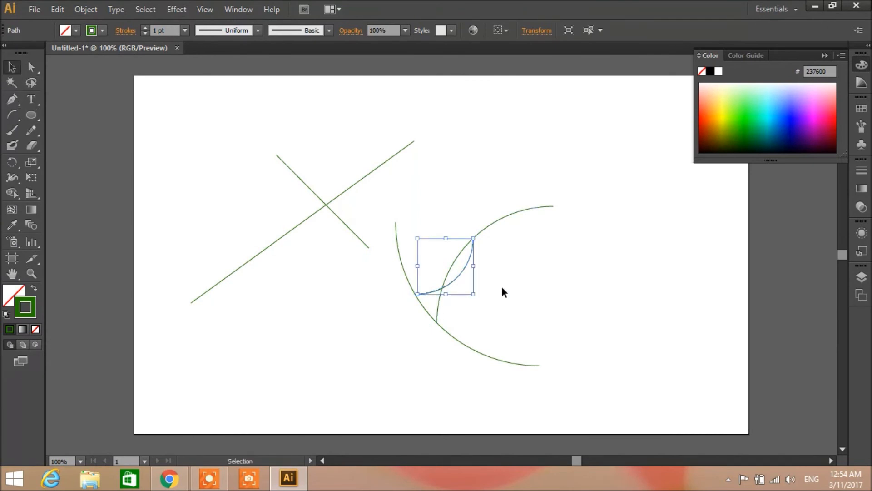
{"action": "left_click_drag", "start_coordinate": [479, 287], "coordinate": [484, 223]}
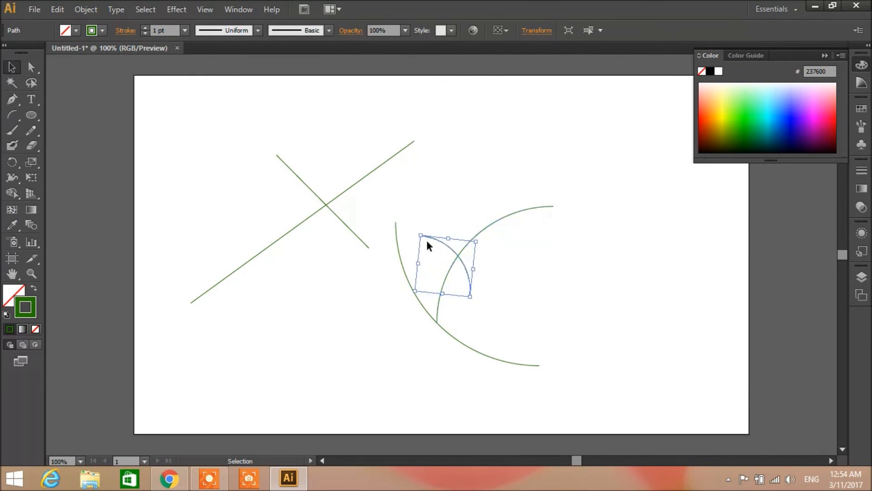
{"action": "left_click", "coordinate": [32, 67]}
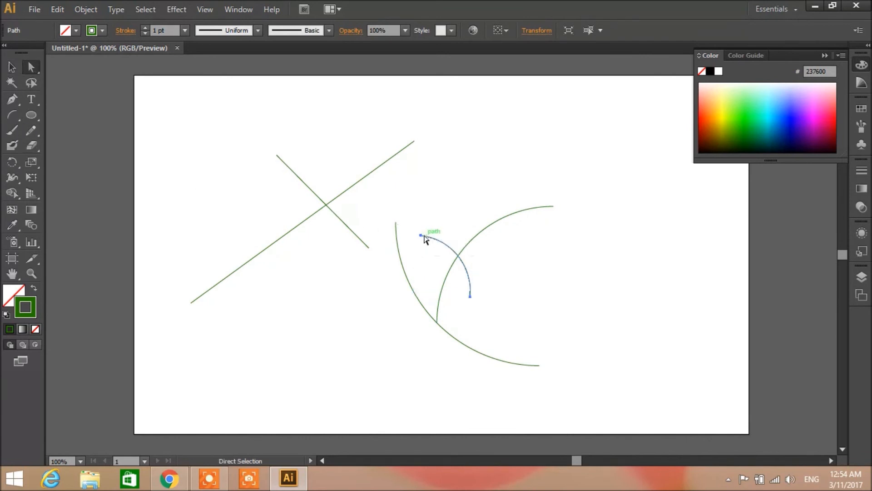
{"action": "left_click_drag", "start_coordinate": [442, 241], "coordinate": [470, 242]}
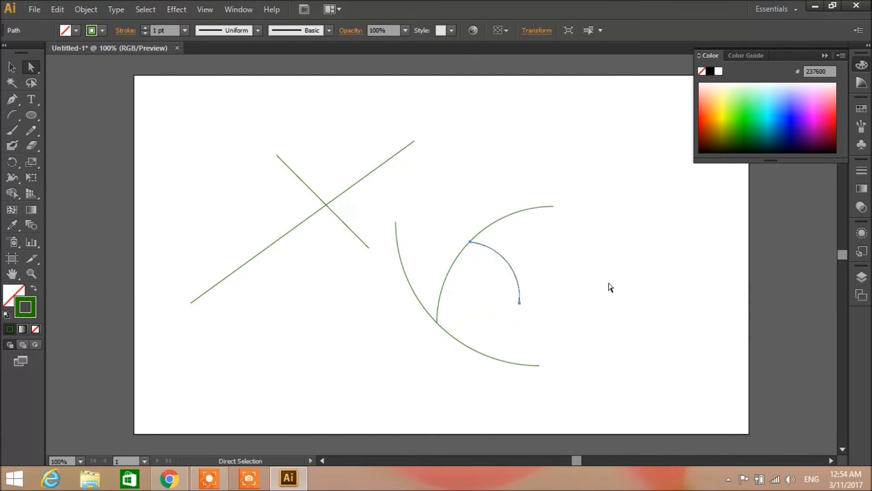
{"action": "left_click", "coordinate": [547, 176]}
Move the long diagonal line down and to the right so that it meets the lower end of the short diagonal line.
{"action": "scroll", "coordinate": [516, 288], "scroll_direction": "up", "scroll_amount": 1}
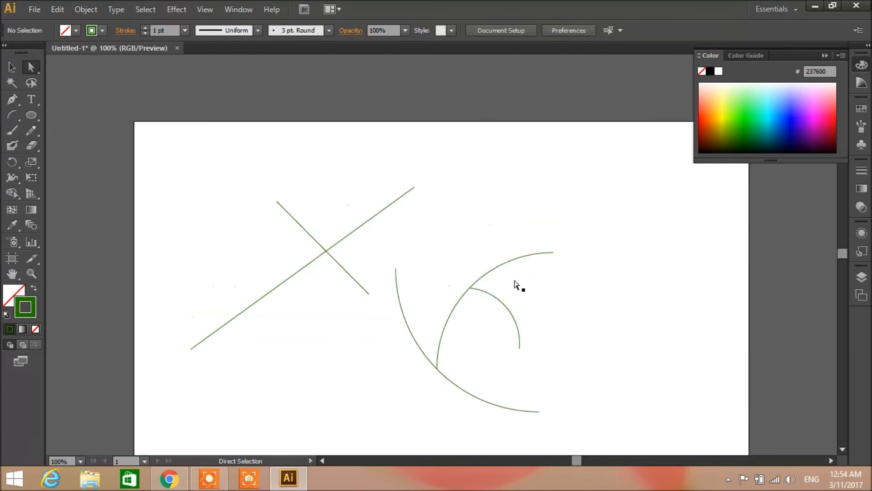
{"action": "scroll", "coordinate": [515, 313], "scroll_direction": "up", "scroll_amount": 4}
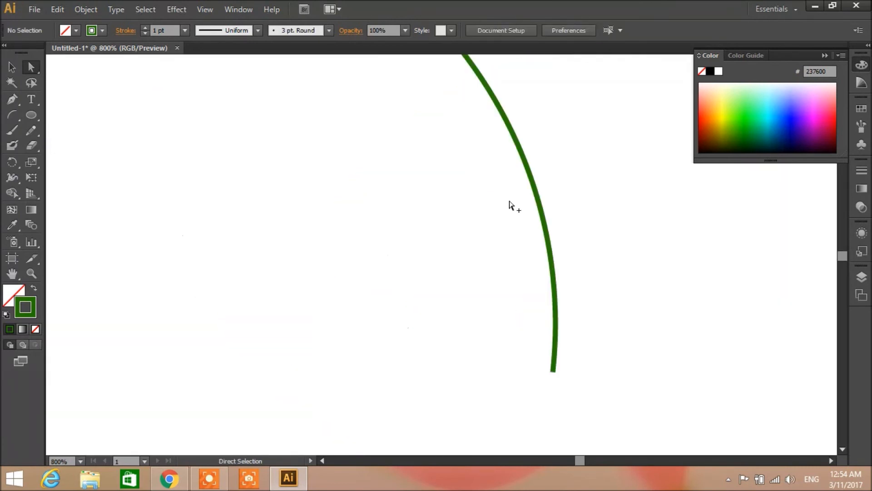
{"action": "scroll", "coordinate": [510, 205], "scroll_direction": "down", "scroll_amount": 1}
{"action": "scroll", "coordinate": [509, 205], "scroll_direction": "down", "scroll_amount": 1}
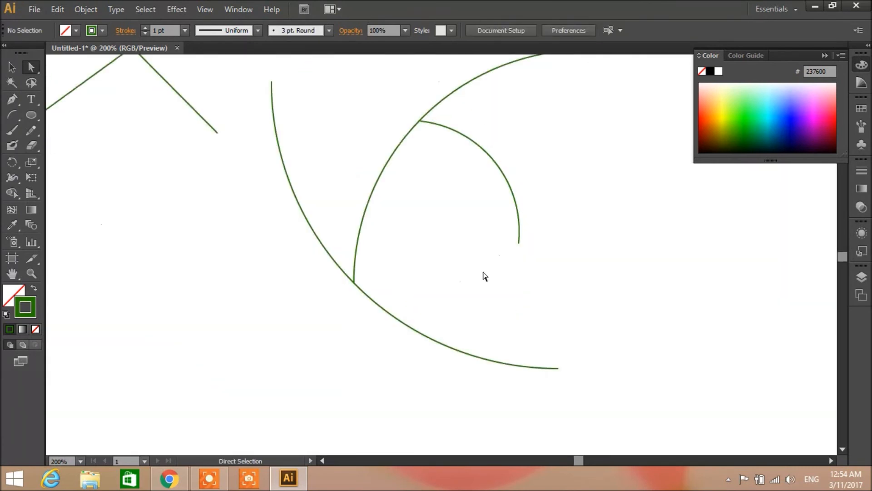
{"action": "scroll", "coordinate": [429, 225], "scroll_direction": "down", "scroll_amount": 6}
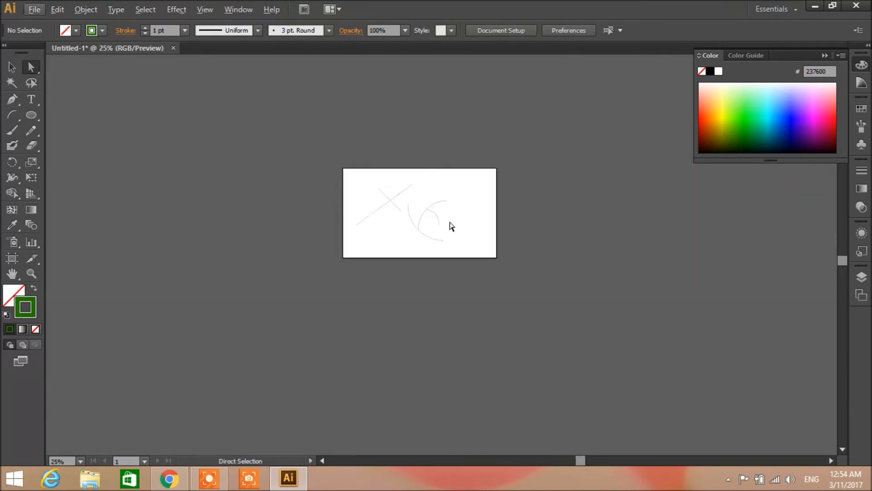
{"action": "scroll", "coordinate": [409, 222], "scroll_direction": "up", "scroll_amount": 5}
{"action": "scroll", "coordinate": [409, 223], "scroll_direction": "down", "scroll_amount": 1}
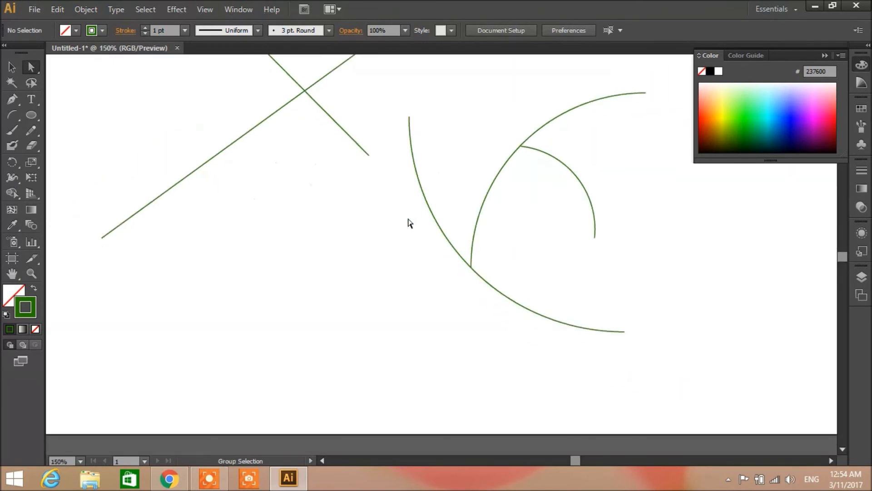
{"action": "left_click", "coordinate": [345, 127]}
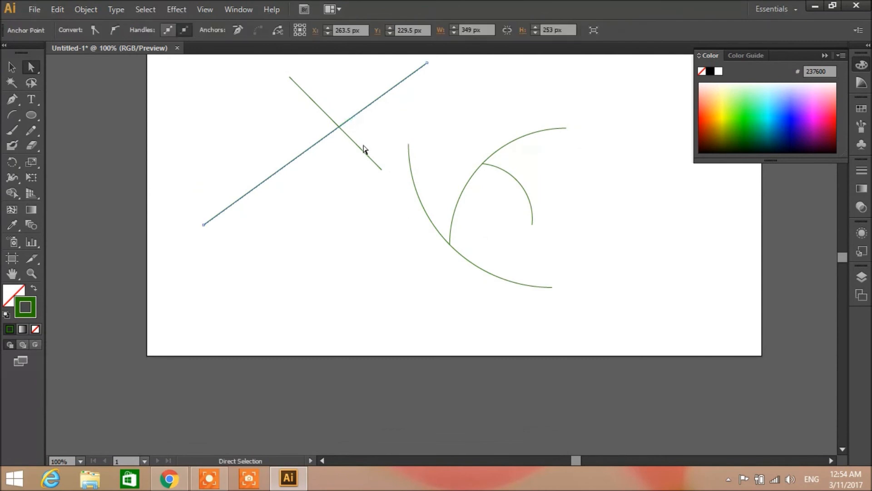
{"action": "left_click_drag", "start_coordinate": [279, 172], "coordinate": [304, 226]}
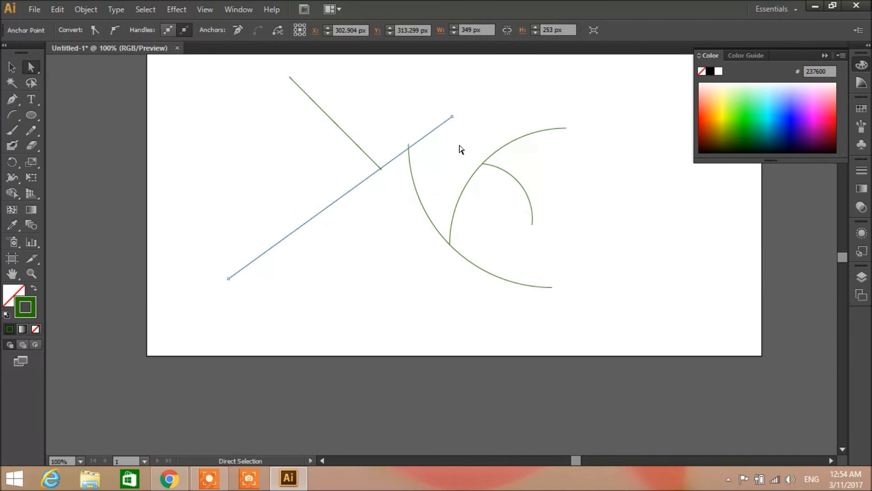
Reposition the artboard with the Artboard tool and enlarge it from its upper-left corner to 987 × 578 px.
{"action": "left_click", "coordinate": [12, 258]}
{"action": "left_click_drag", "start_coordinate": [210, 202], "coordinate": [225, 275]}
{"action": "scroll", "coordinate": [312, 267], "scroll_direction": "up", "scroll_amount": 1}
{"action": "left_click_drag", "start_coordinate": [387, 280], "coordinate": [378, 254]}
{"action": "left_click_drag", "start_coordinate": [127, 87], "coordinate": [109, 76]}
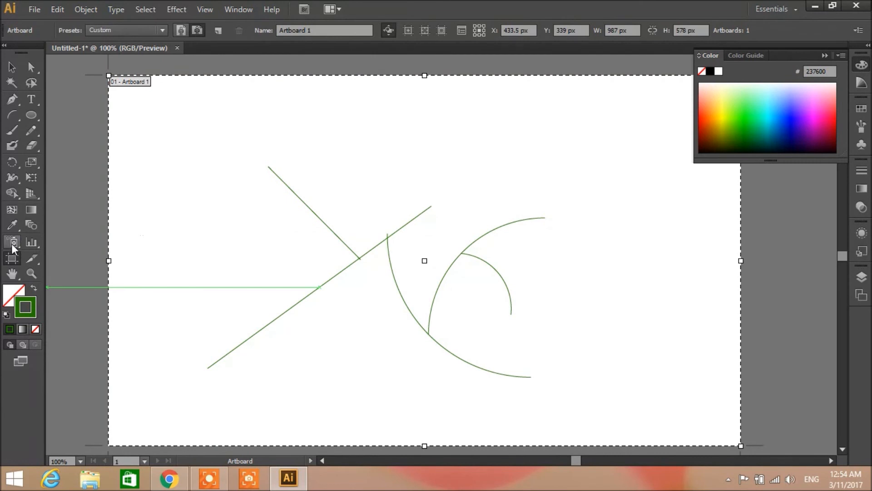
Erase the short diagonal line completely and cut a gap in the long diagonal line with the Eraser.
{"action": "left_click", "coordinate": [11, 131]}
{"action": "left_click", "coordinate": [31, 145]}
{"action": "mouse_move", "coordinate": [284, 182]}
{"action": "left_mouse_down"}
{"action": "mouse_move", "coordinate": [312, 225]}
{"action": "mouse_move", "coordinate": [300, 174]}
{"action": "mouse_move", "coordinate": [318, 219]}
{"action": "mouse_move", "coordinate": [366, 257]}
{"action": "left_mouse_up"}
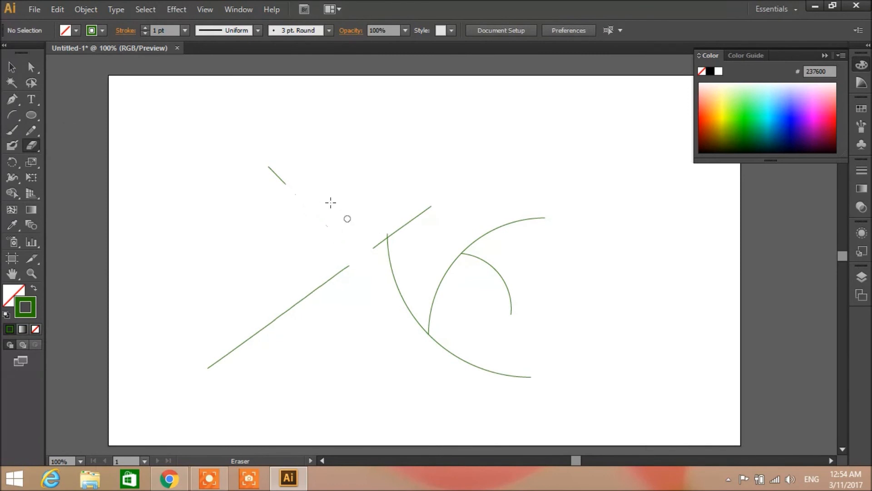
{"action": "mouse_move", "coordinate": [259, 171]}
{"action": "left_mouse_down"}
{"action": "mouse_move", "coordinate": [291, 199]}
{"action": "mouse_move", "coordinate": [269, 171]}
{"action": "left_mouse_up"}
Bend the short upper piece of the cut diagonal line into a downward-bulging curve by pulling its direction handles.
{"action": "left_click", "coordinate": [31, 67]}
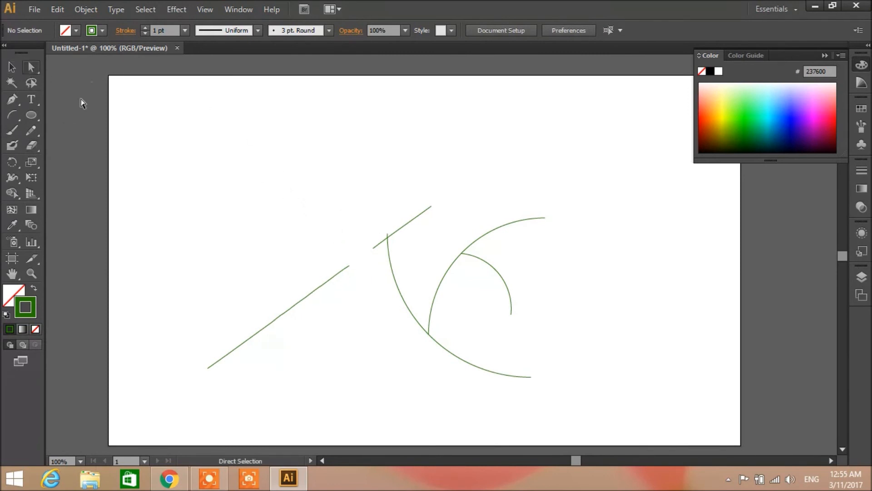
{"action": "left_click", "coordinate": [346, 274]}
{"action": "left_click", "coordinate": [397, 232]}
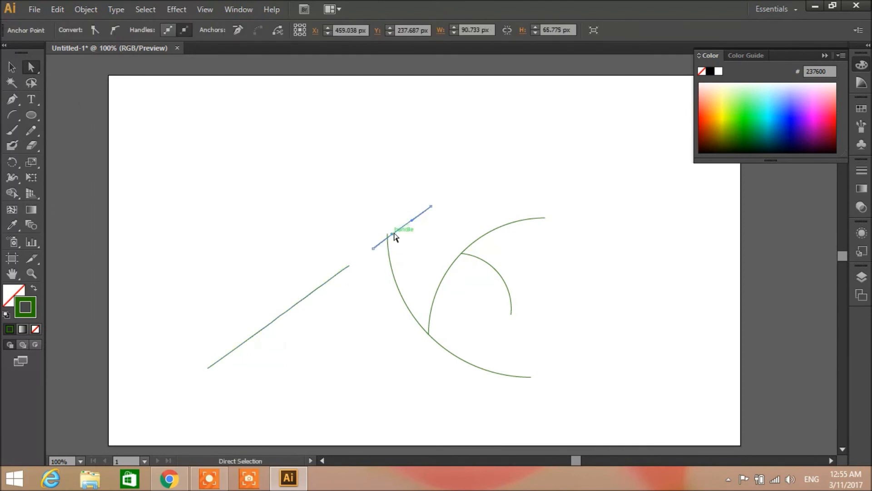
{"action": "mouse_move", "coordinate": [392, 239]}
{"action": "left_mouse_down"}
{"action": "mouse_move", "coordinate": [402, 291]}
{"action": "mouse_move", "coordinate": [398, 249]}
{"action": "left_mouse_up"}
{"action": "left_click_drag", "start_coordinate": [399, 234], "coordinate": [431, 266]}
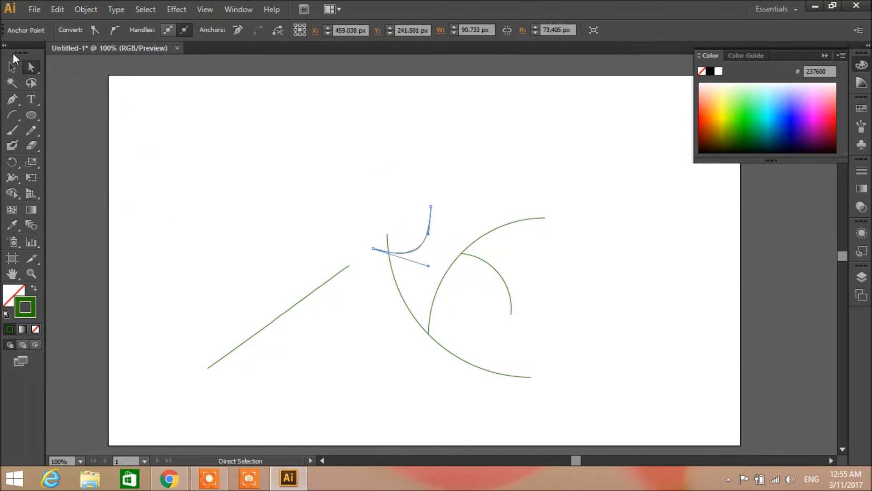
Delete all the remaining lines and arcs from the artboard and collapse the colour options.
{"action": "left_click", "coordinate": [12, 67]}
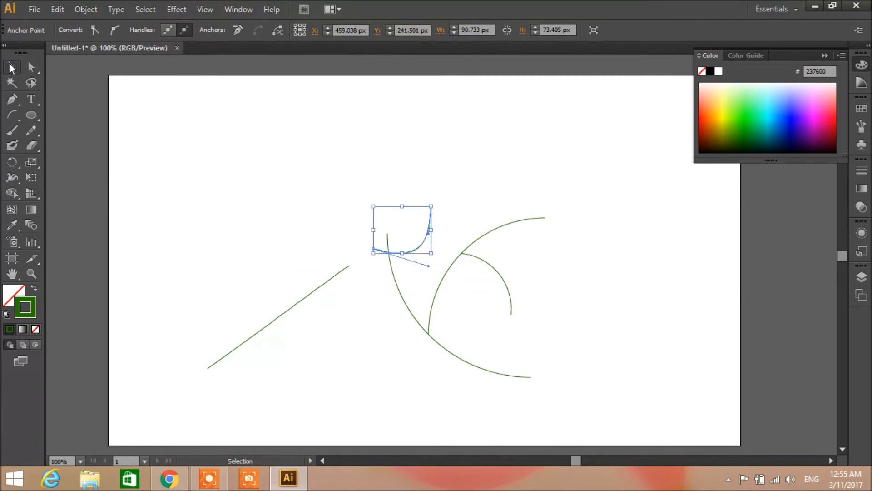
{"action": "left_click_drag", "start_coordinate": [121, 92], "coordinate": [589, 399]}
{"action": "key", "text": "Delete"}
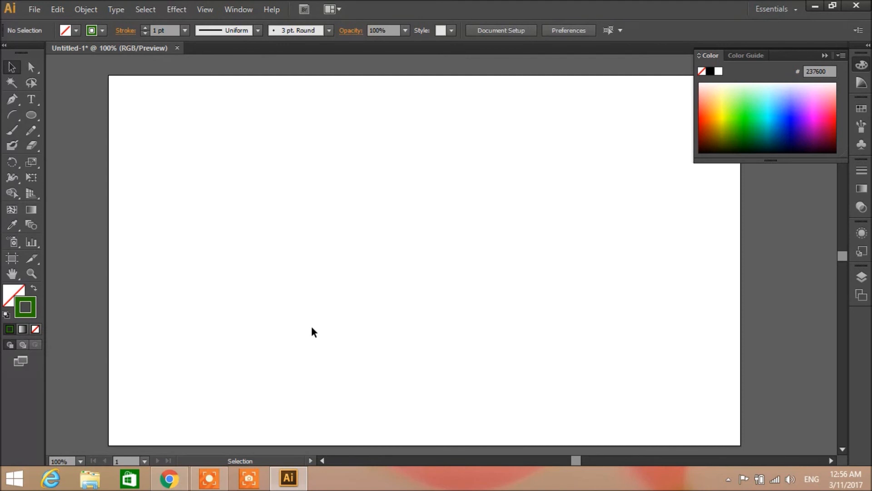
{"action": "left_click", "coordinate": [825, 55]}
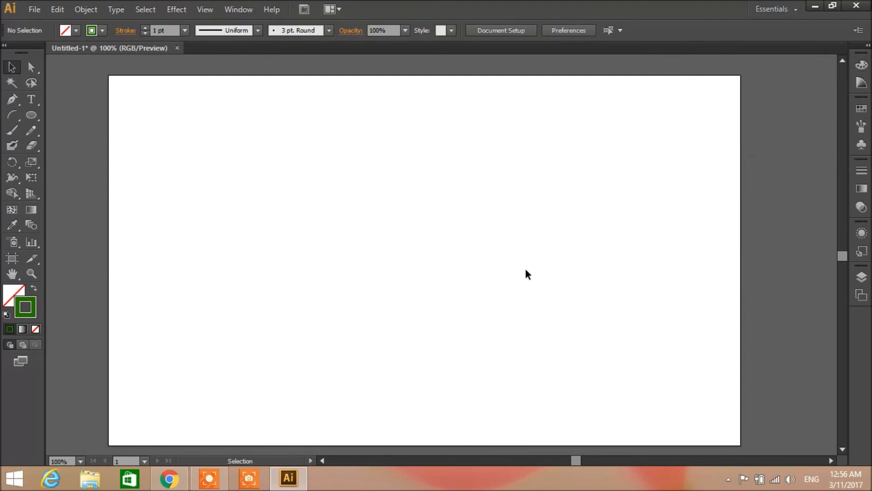